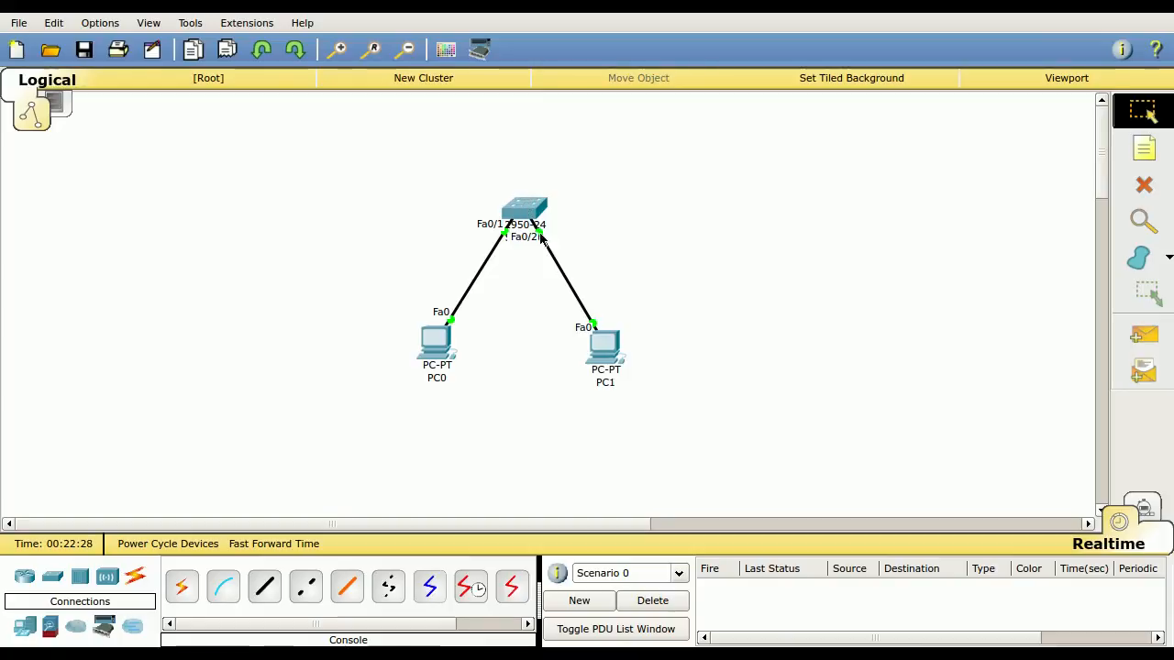
Open Switch0 and look through its command line, global settings, algorithm settings and VLAN database
click(520, 204)
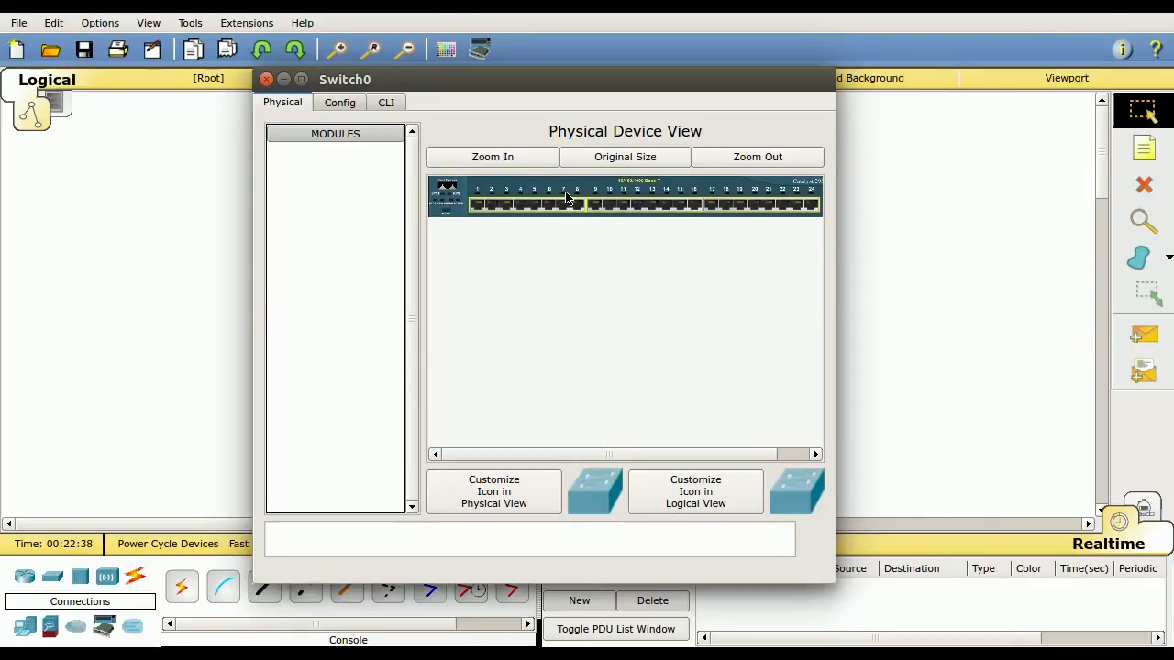
click(341, 102)
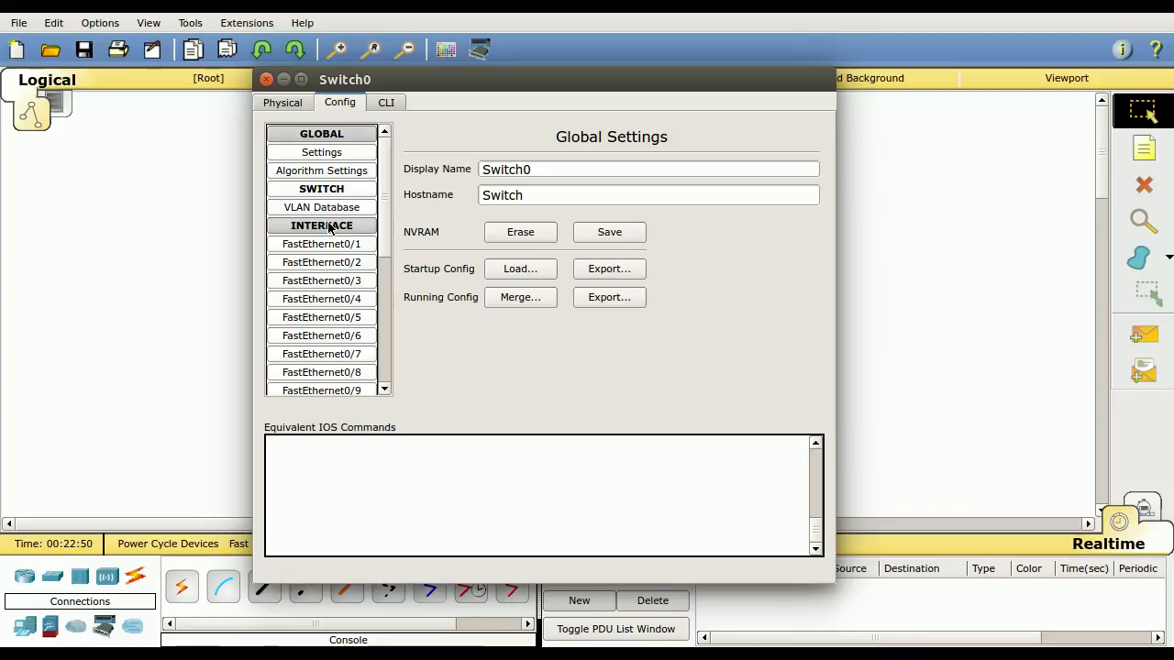
click(388, 105)
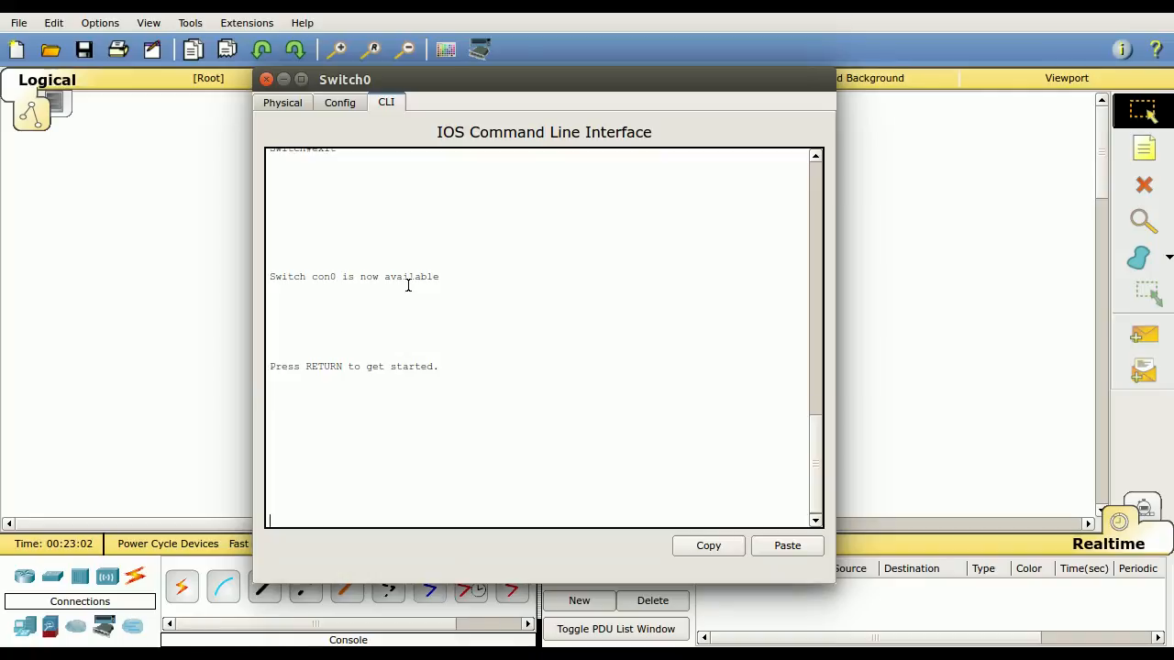
click(334, 103)
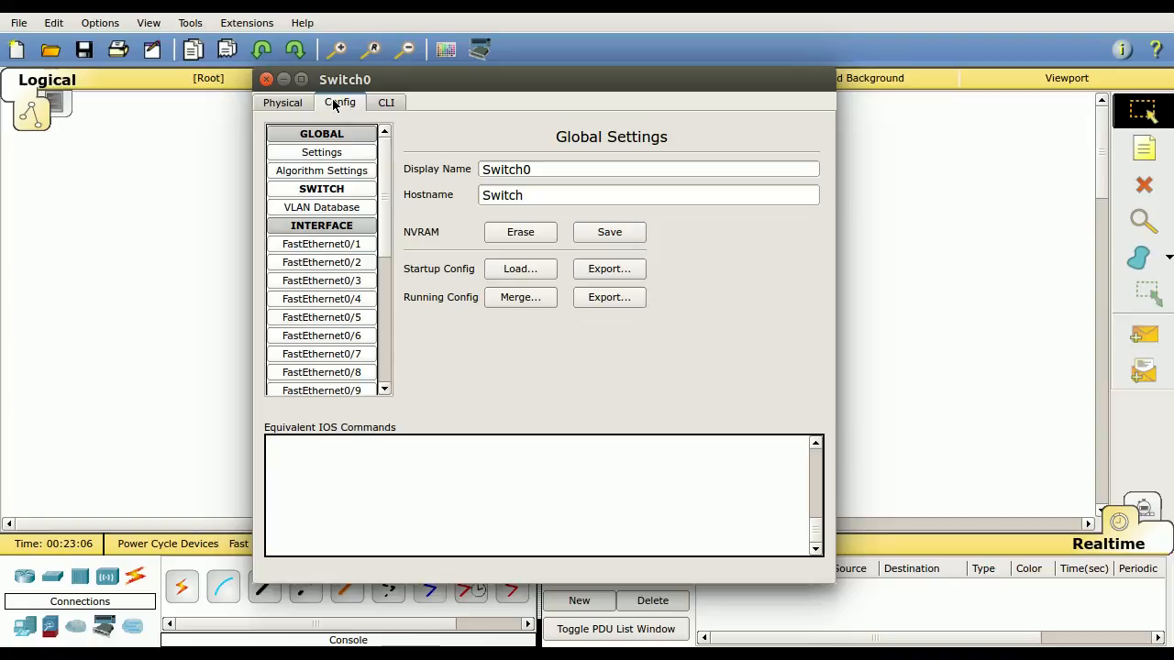
click(341, 149)
drag(506, 76, 804, 97)
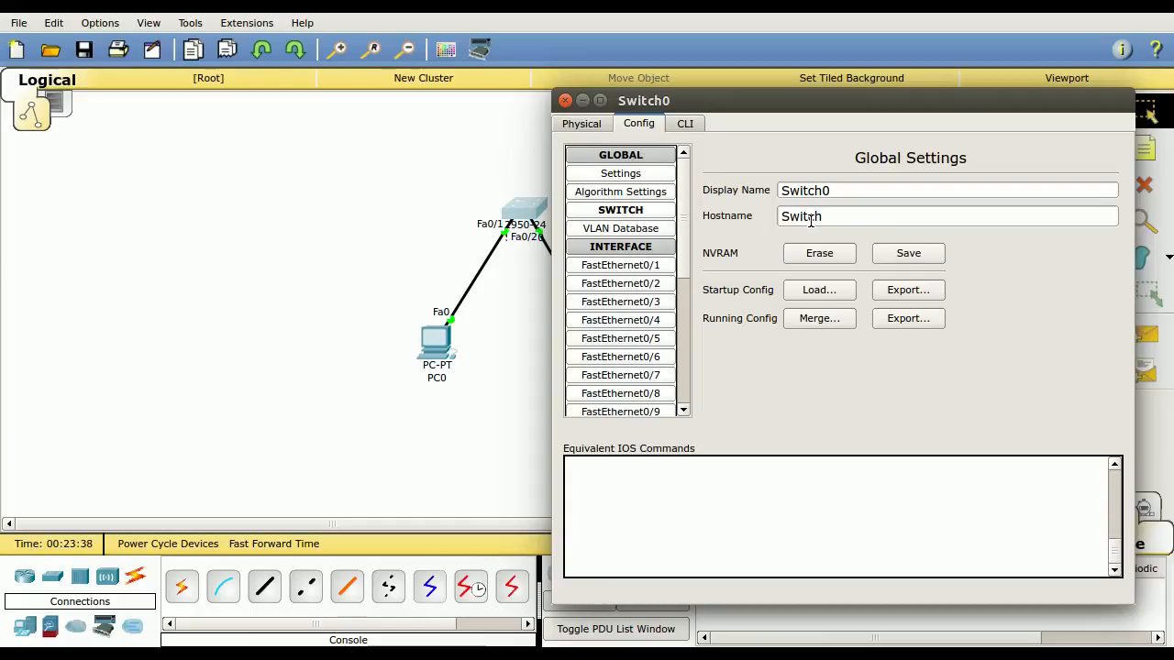
click(629, 195)
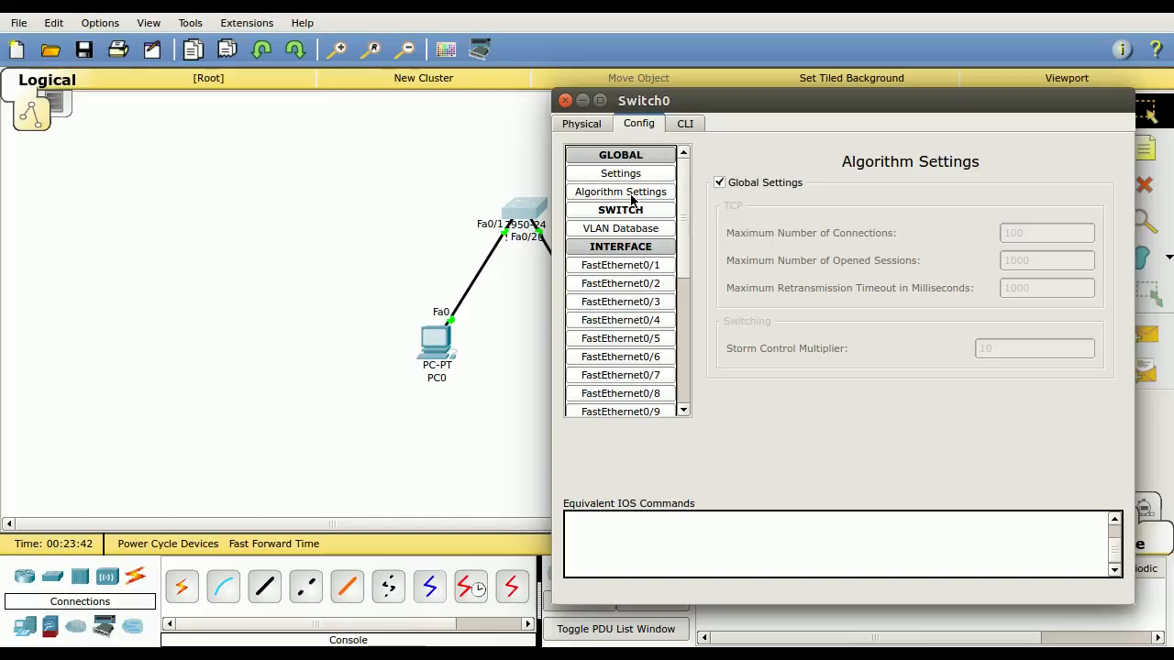
click(621, 228)
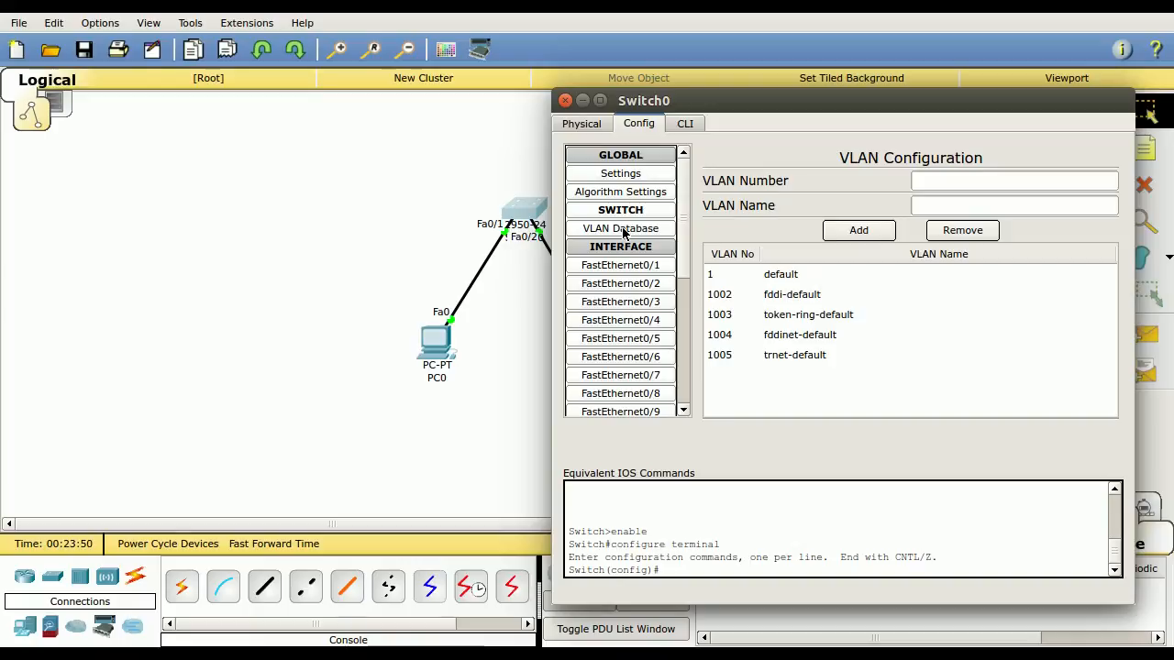
Examine the switch's interface list and the FastEthernet0/1 port settings, including the available port modes
click(614, 265)
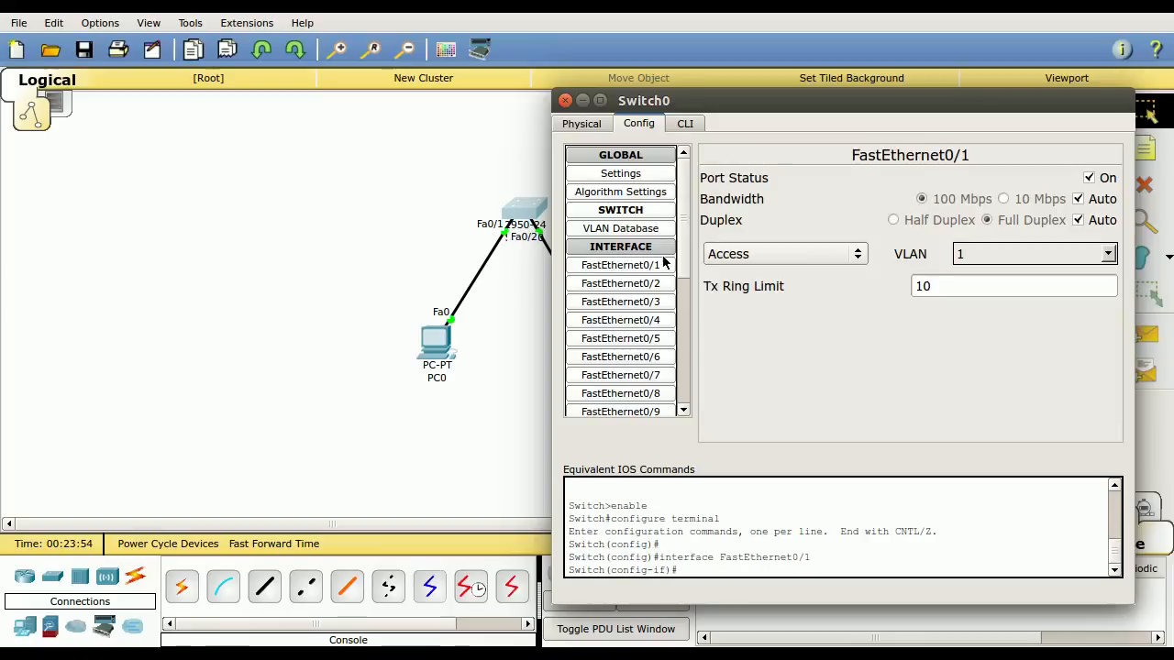
drag(683, 196, 680, 342)
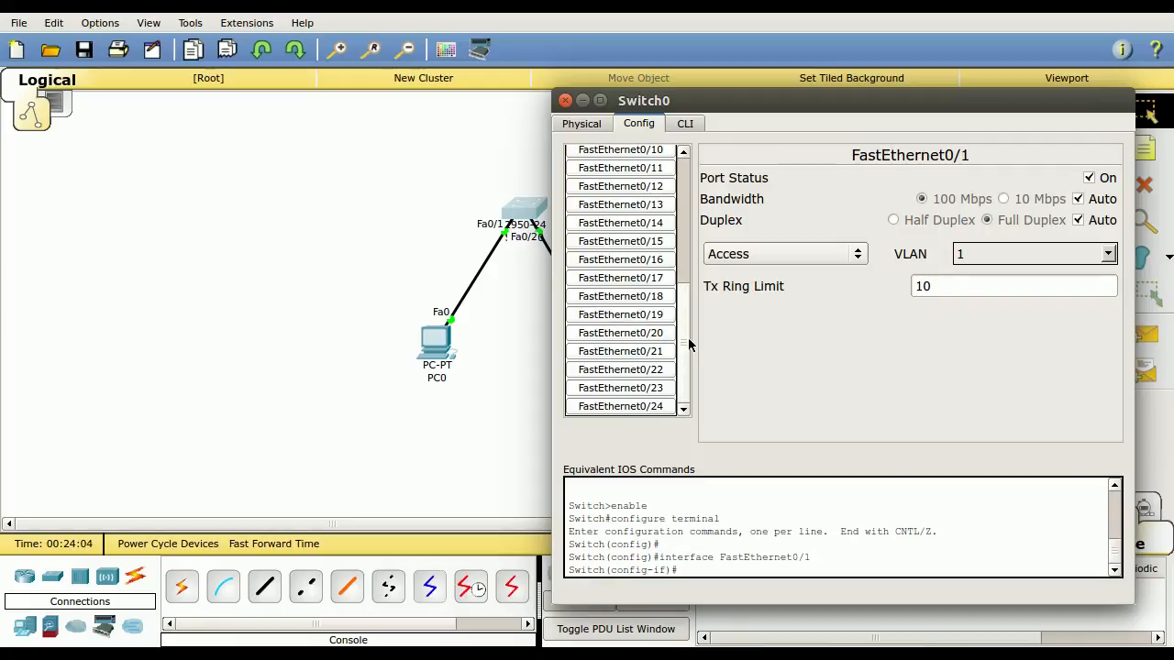
drag(689, 344, 684, 292)
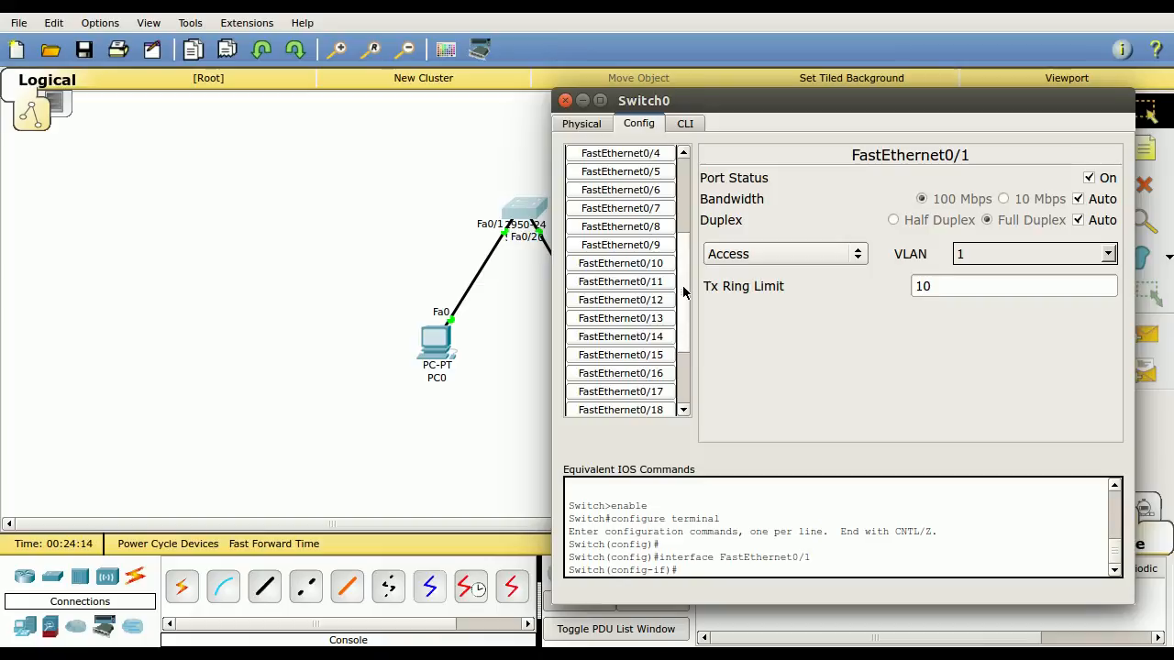
drag(683, 291, 699, 207)
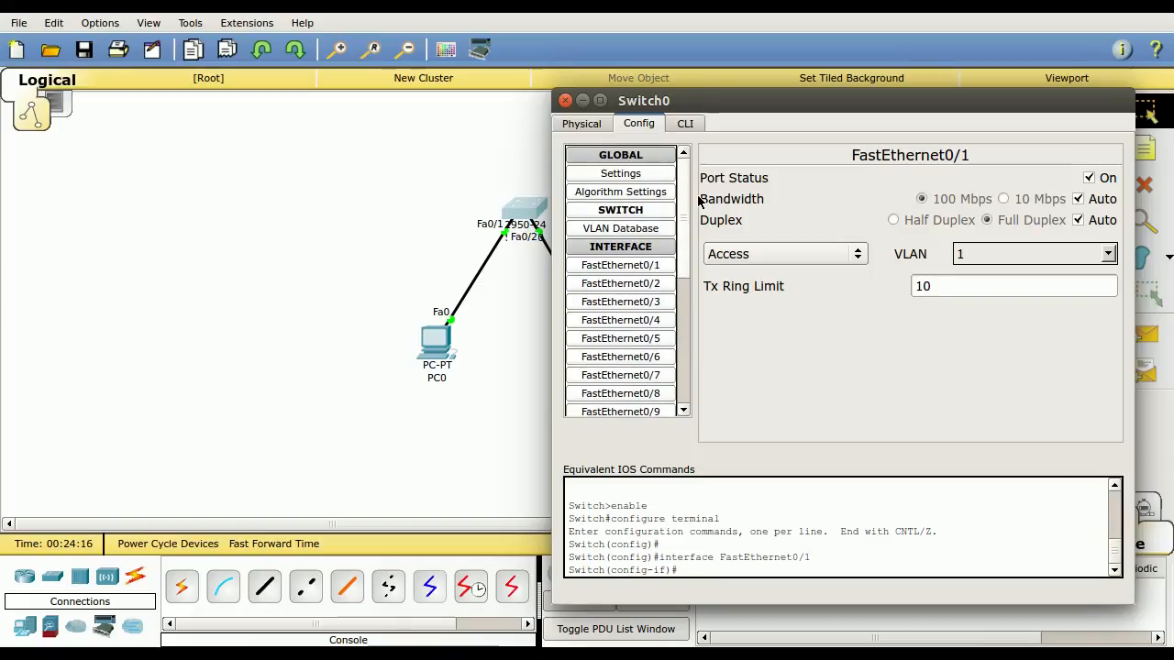
click(645, 268)
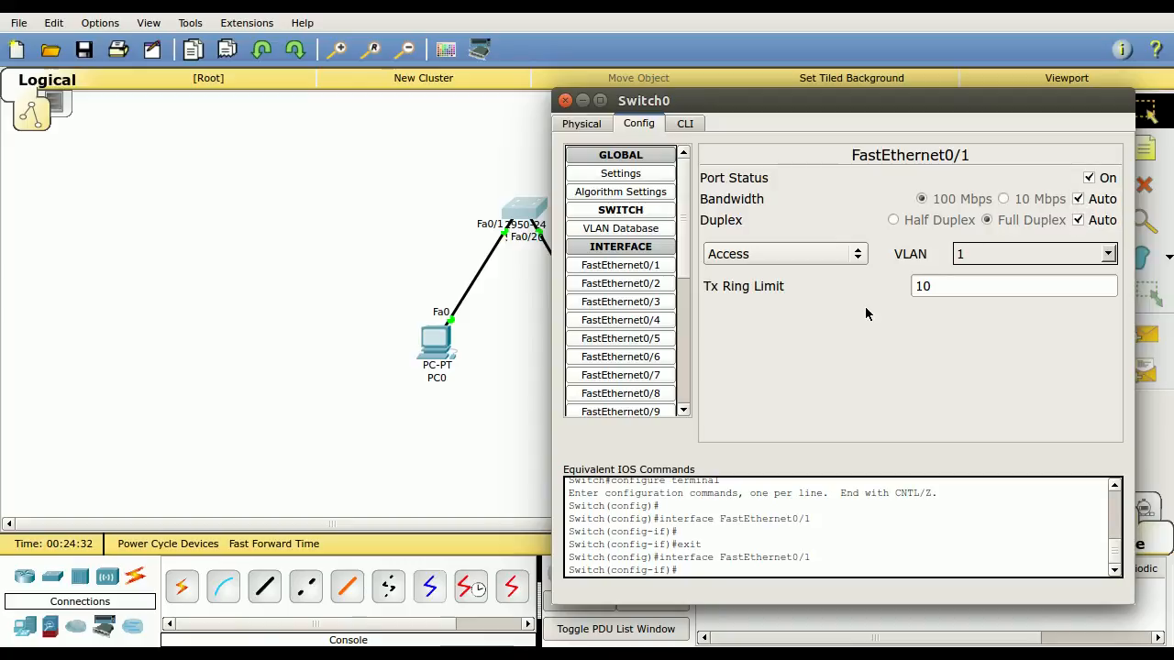
click(858, 254)
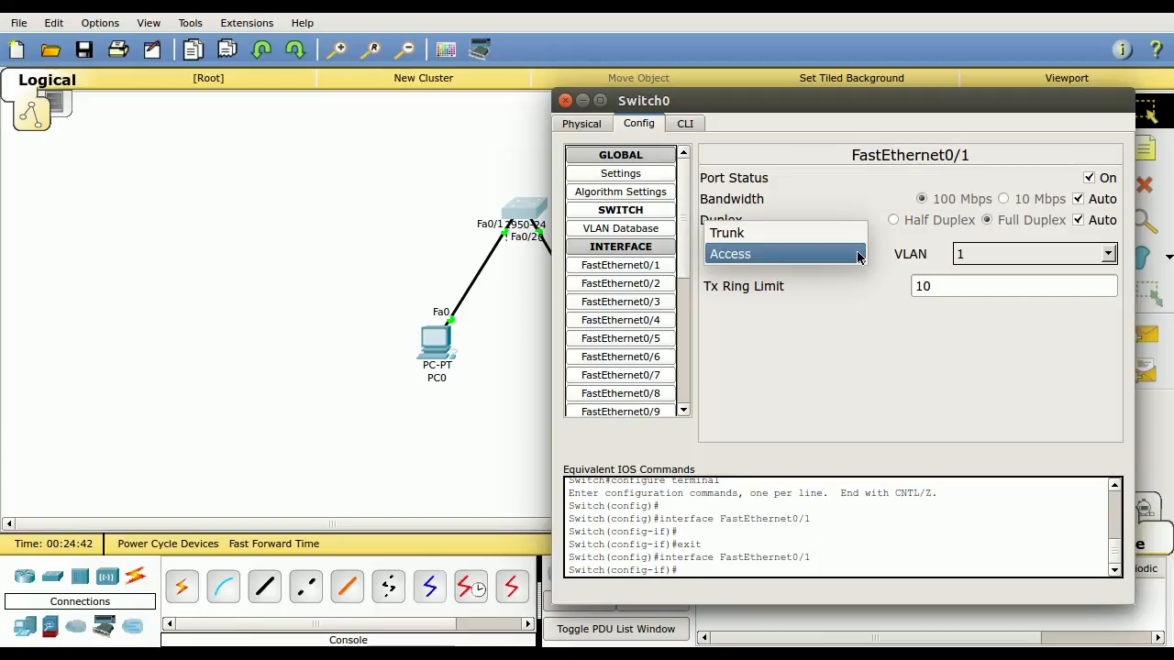
click(862, 338)
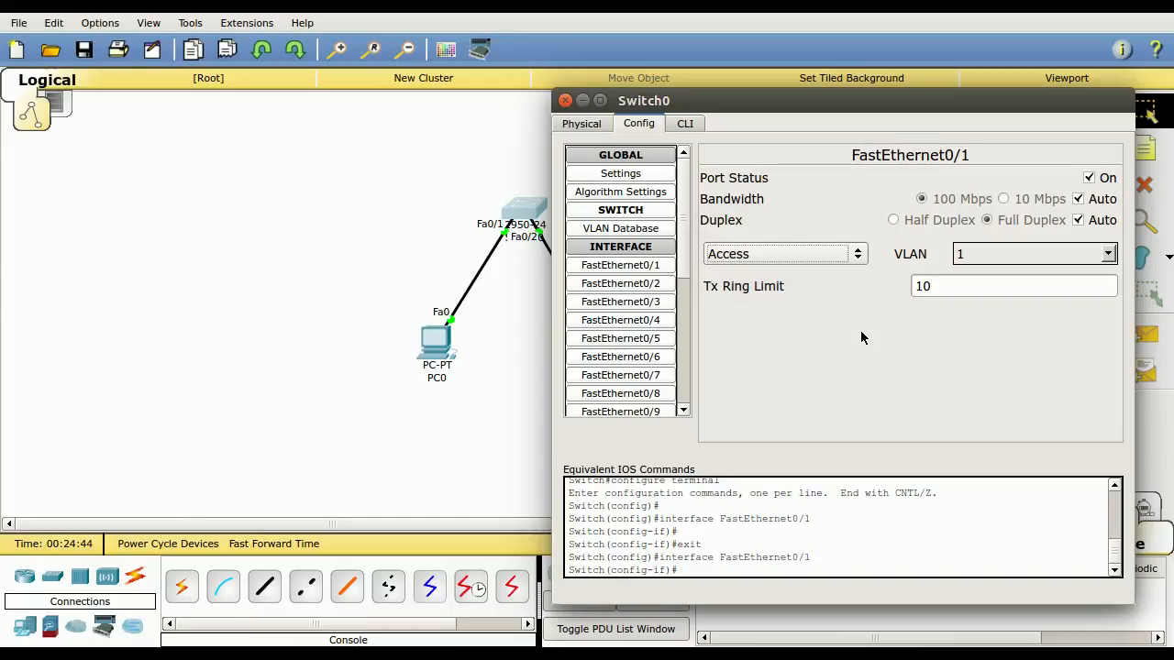
In the switch's command line, end interface configuration mode, then exit and reopen the console session in user mode
click(688, 126)
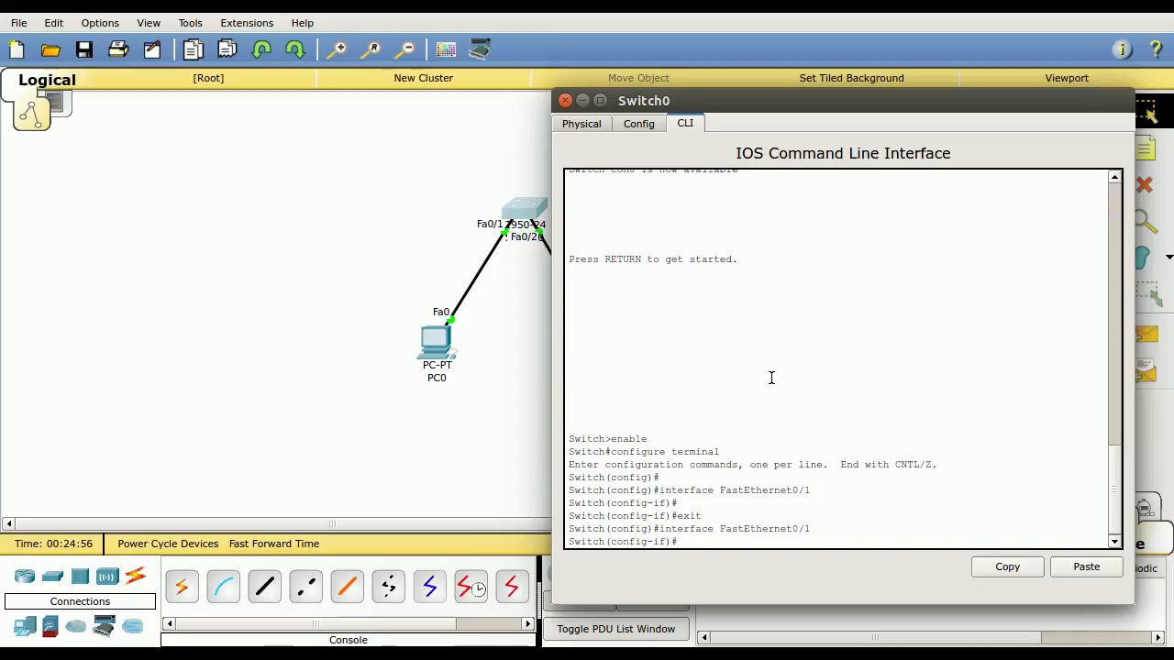
key(ctrl+z)
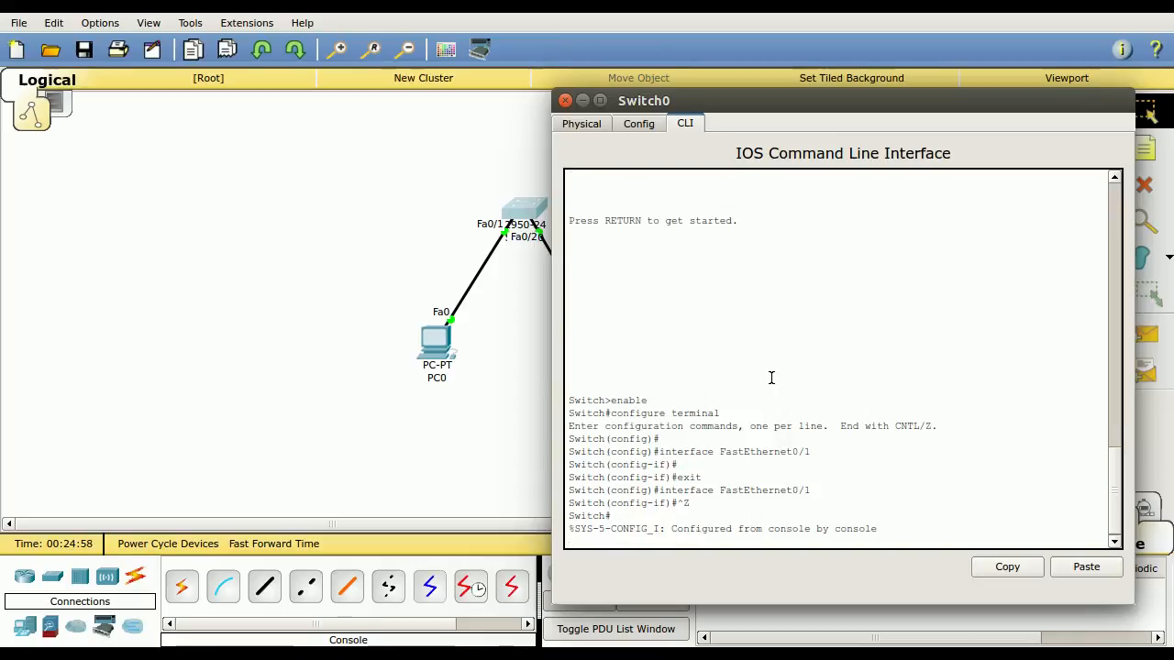
key(Return)
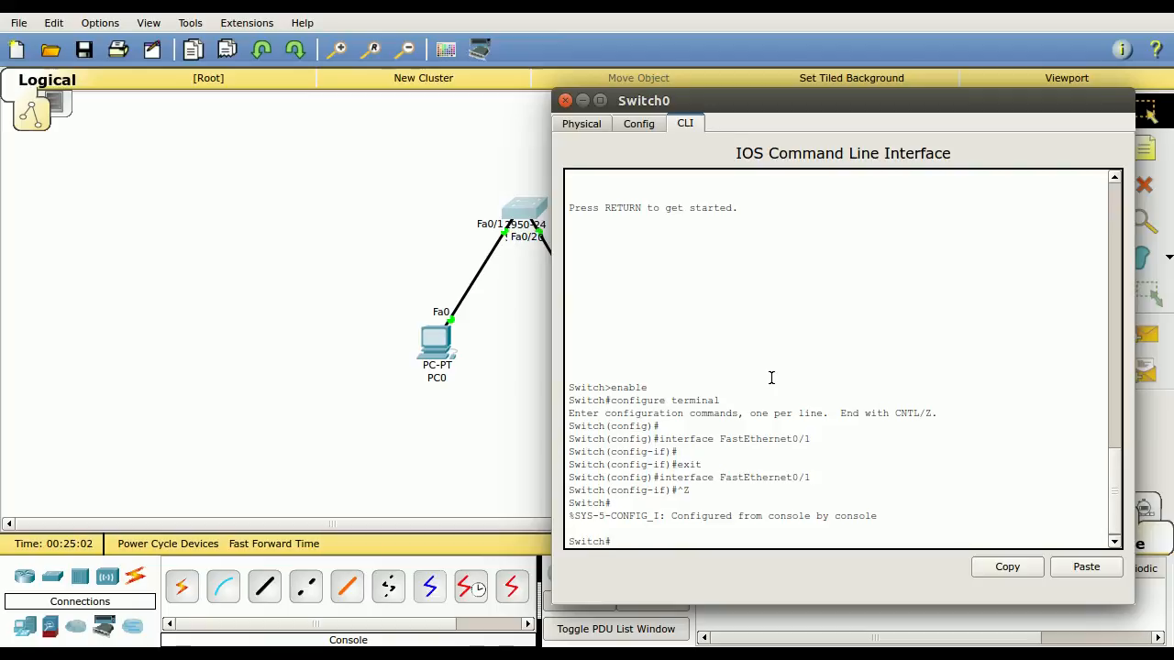
text(xit)
key(Return)
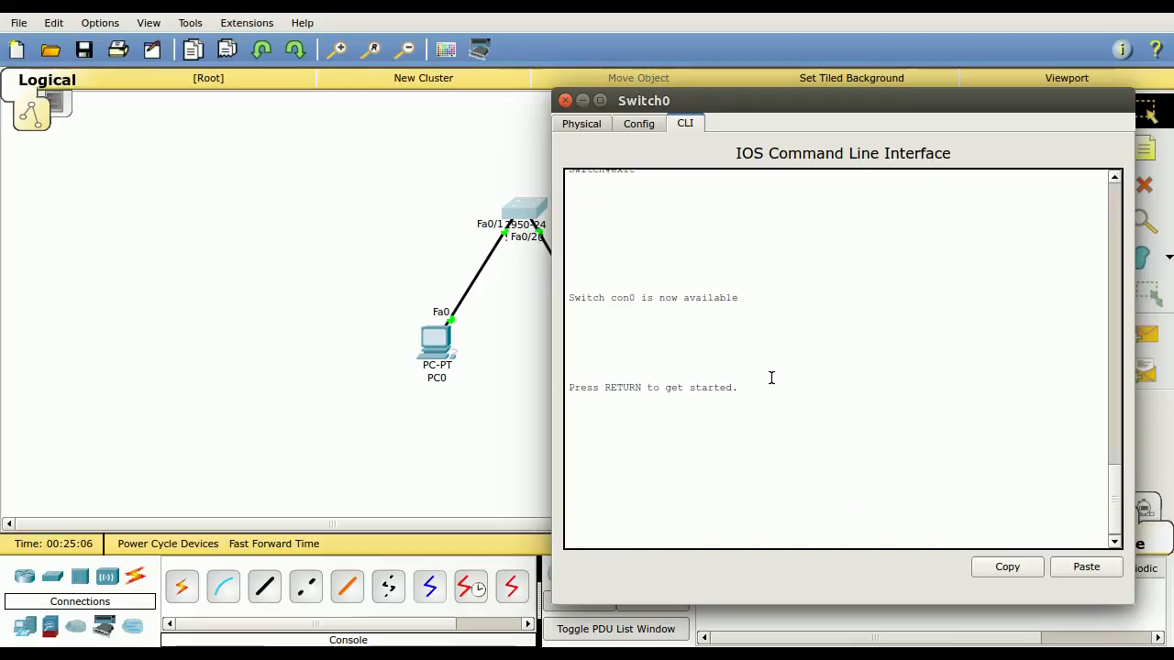
key(Return)
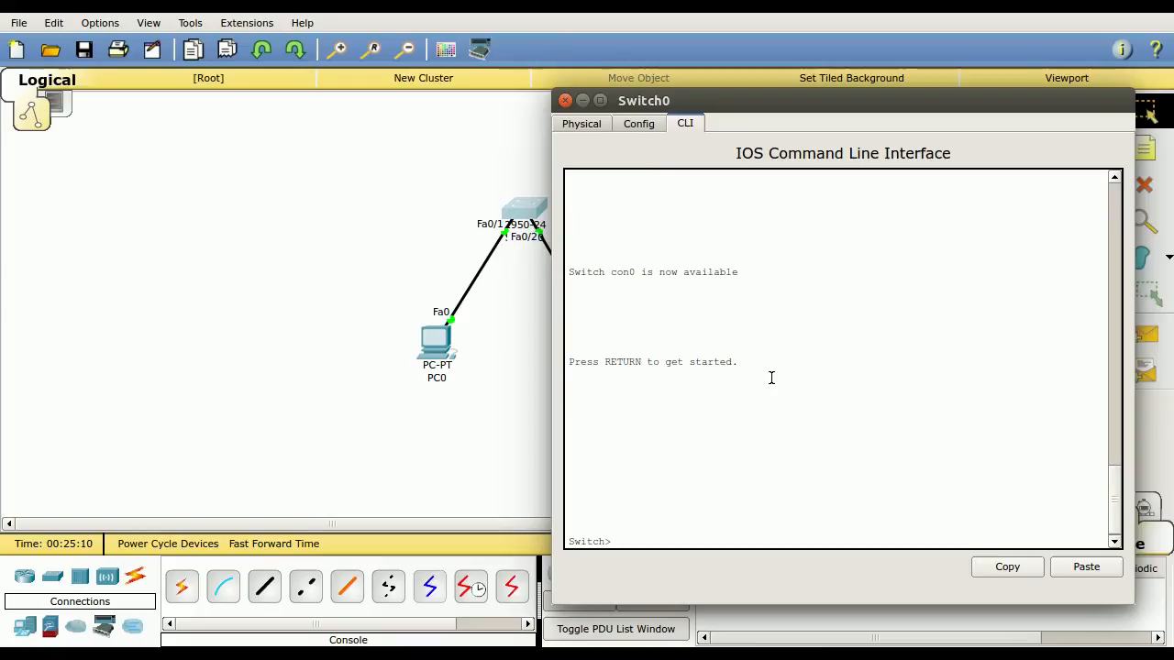
drag(618, 537, 567, 538)
click(623, 542)
drag(606, 541, 568, 543)
click(616, 542)
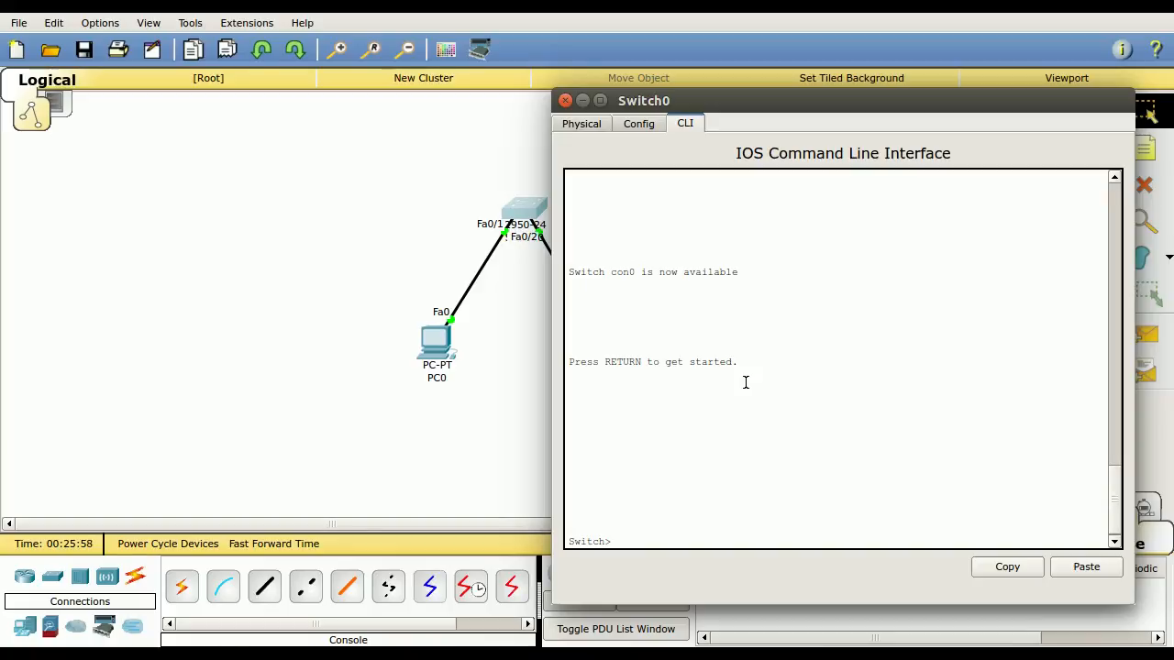
Enter privileged mode with en and list all of its available commands with ?
text(en)
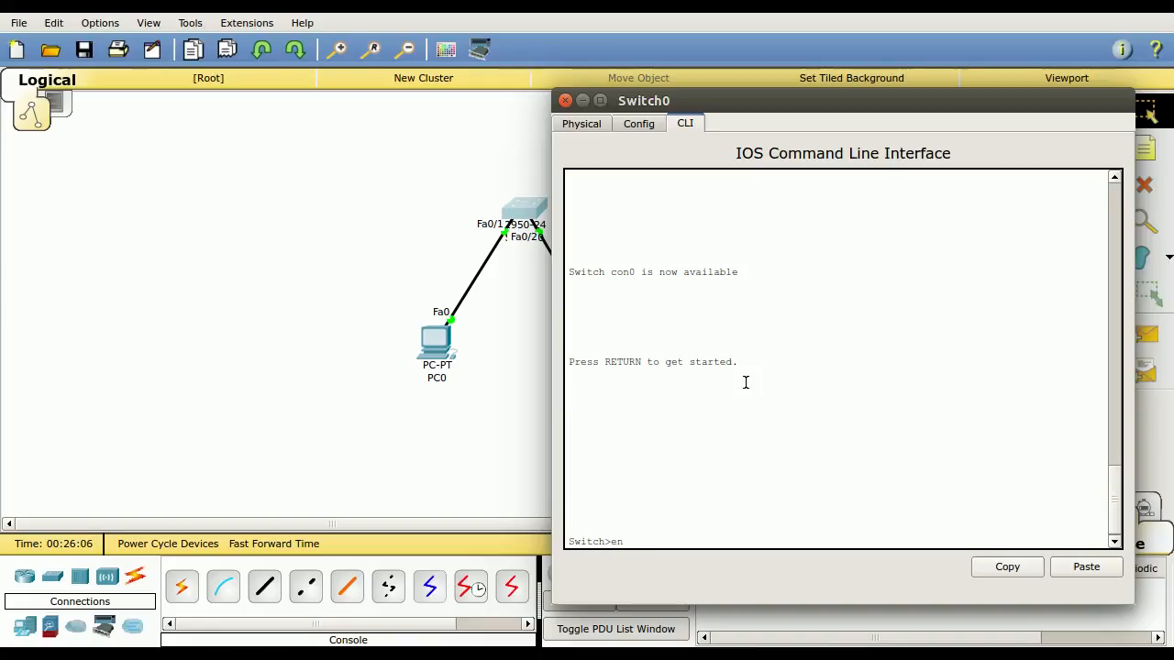
key(Return)
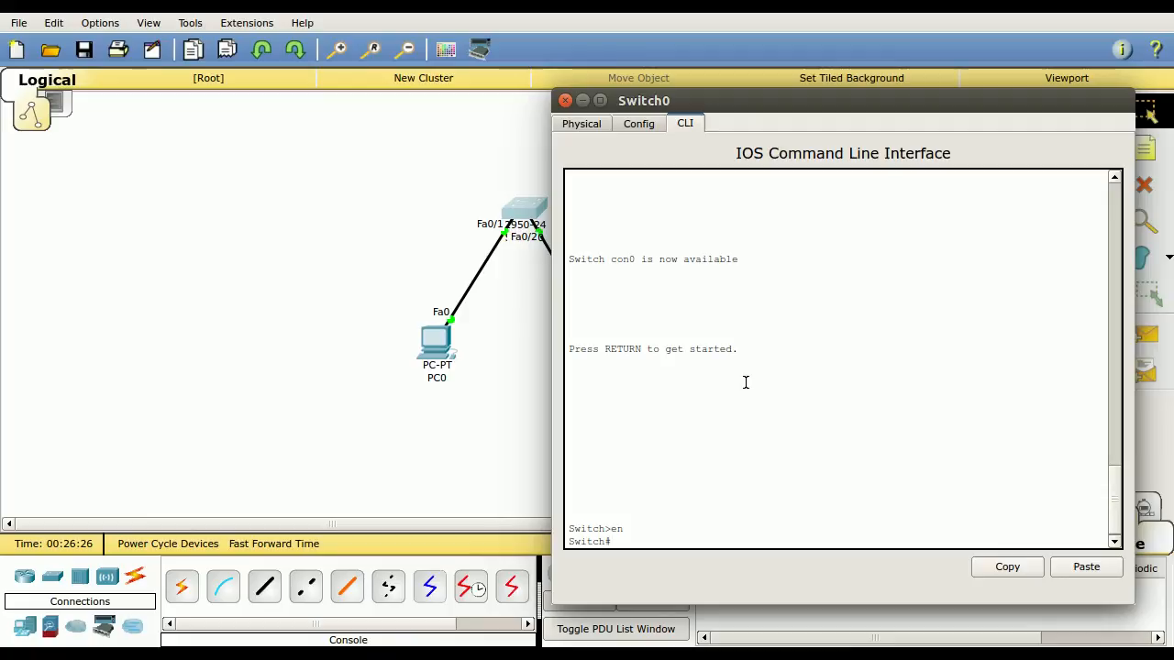
text(?)
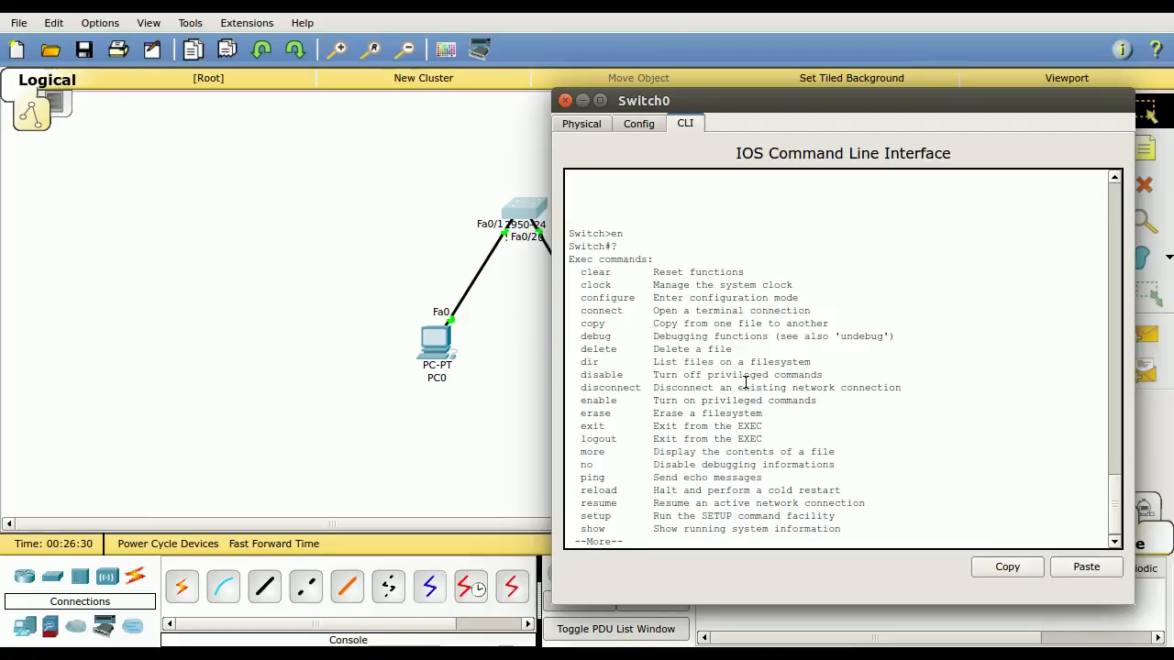
key(space)
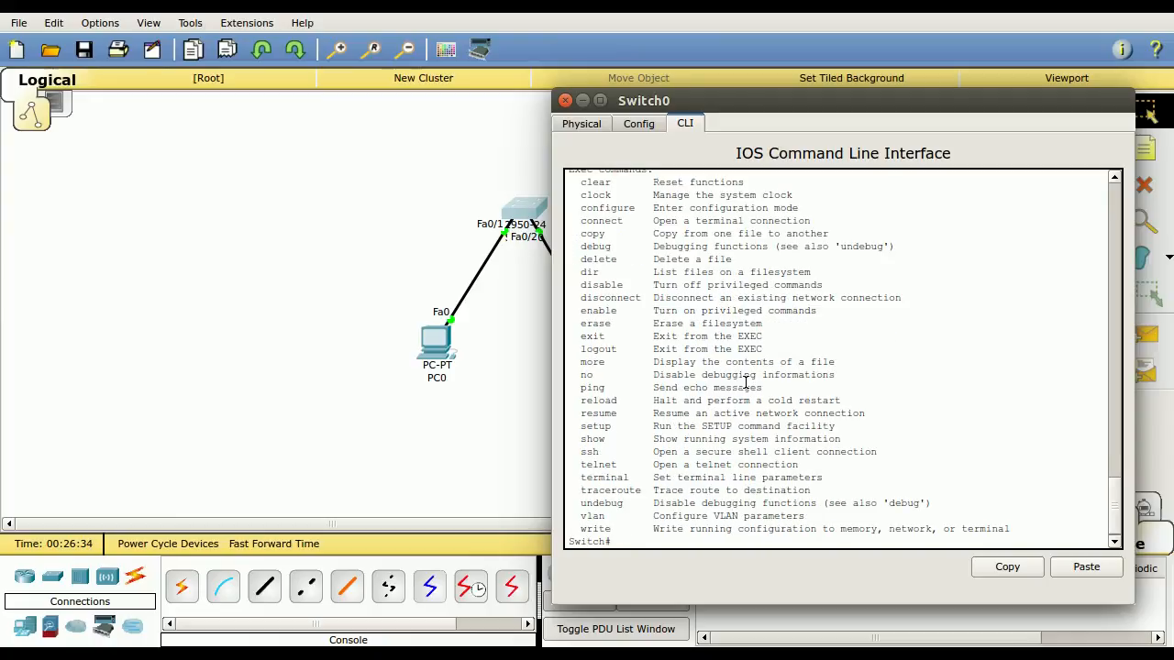
Exit privileged mode, reopen the console session and list the user-mode commands with ?
text(exit)
key(Return)
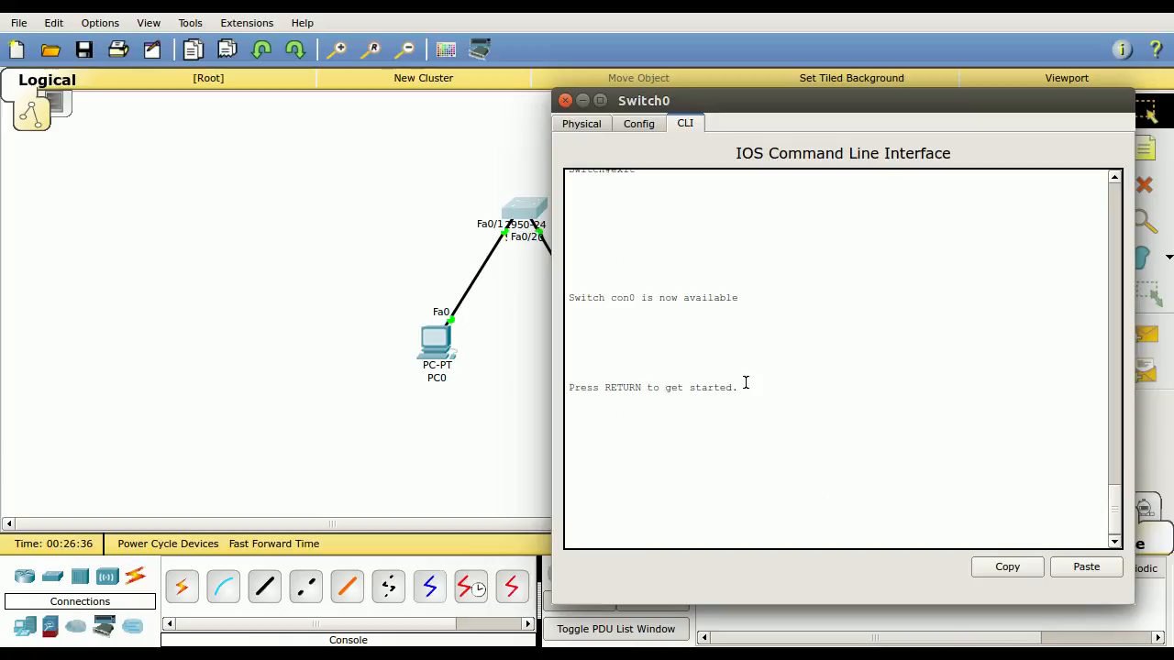
key(Return)
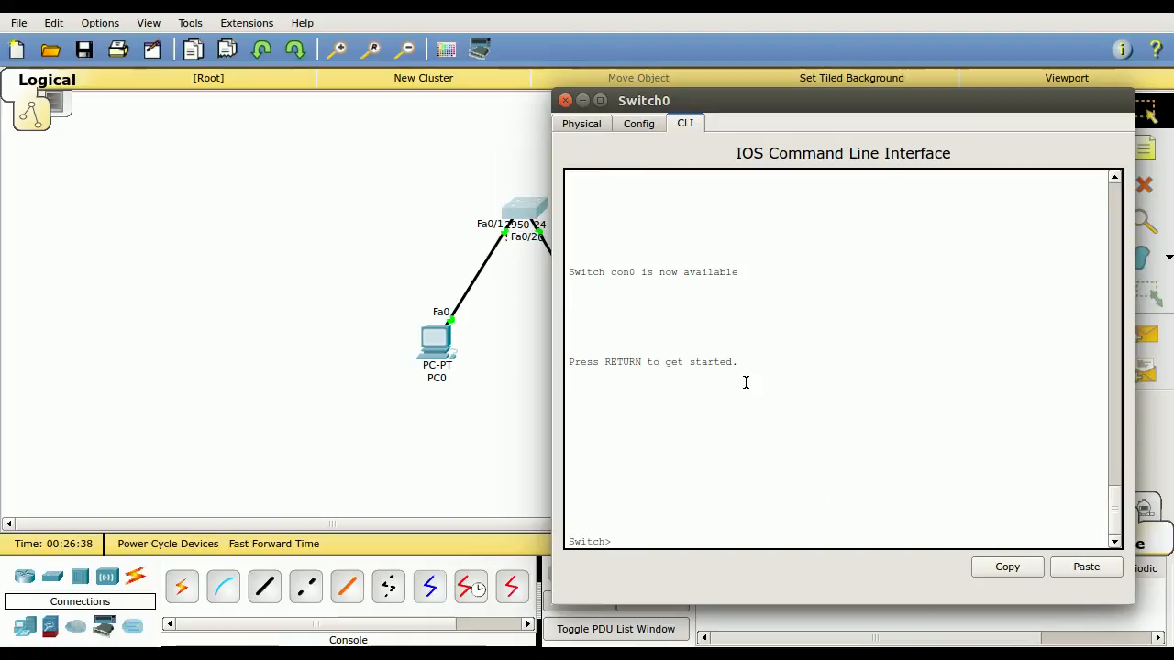
text(?)
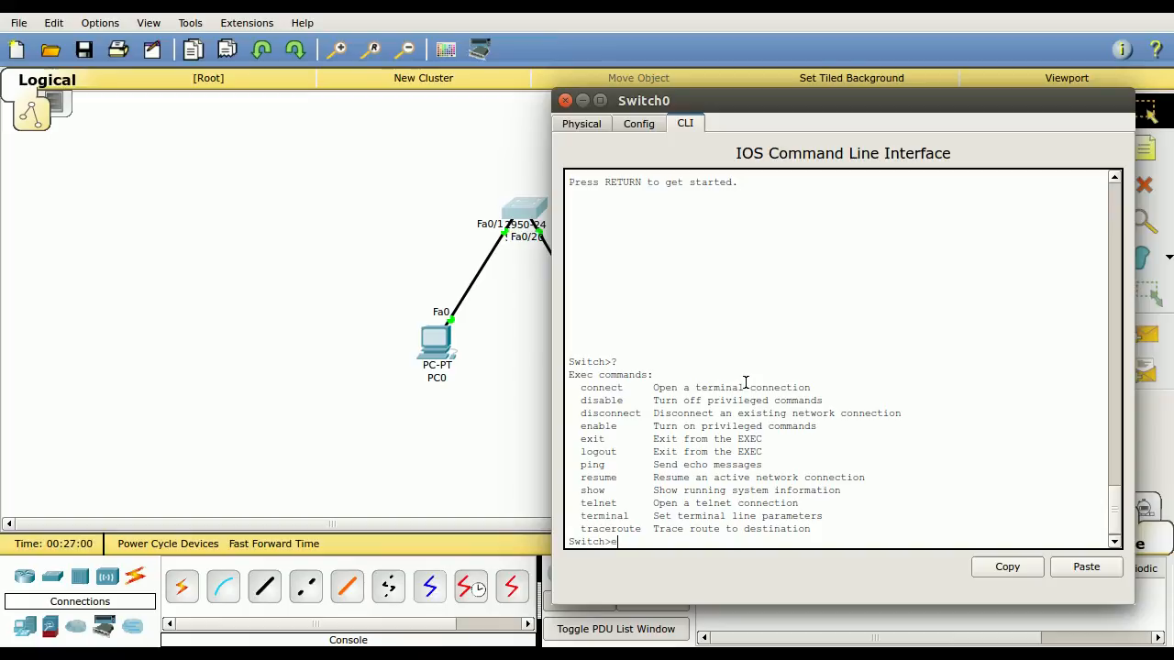
Try the one-letter command abbreviations e and l at the user prompt, and reopen the console session
key(Return)
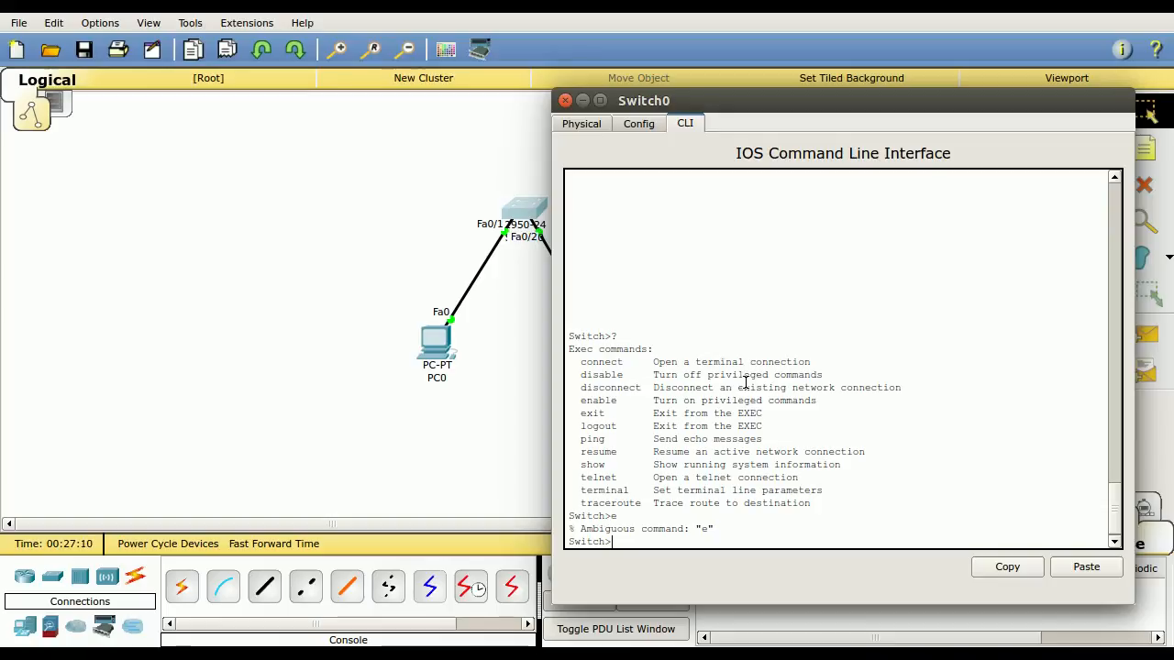
text(l)
key(Return)
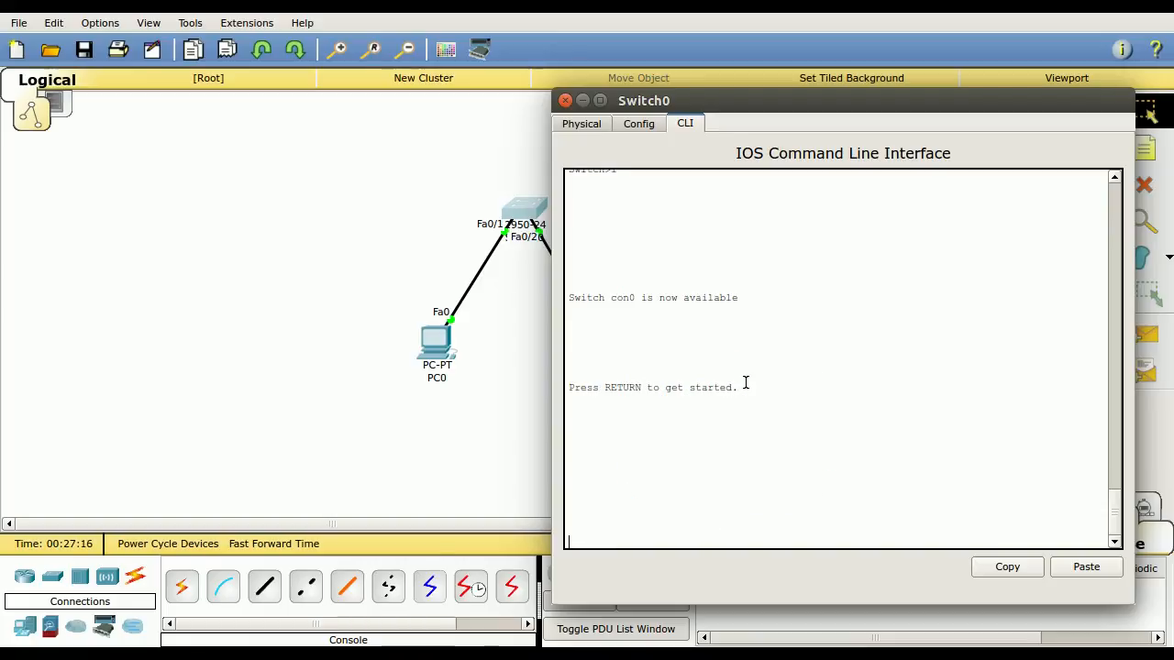
key(Return)
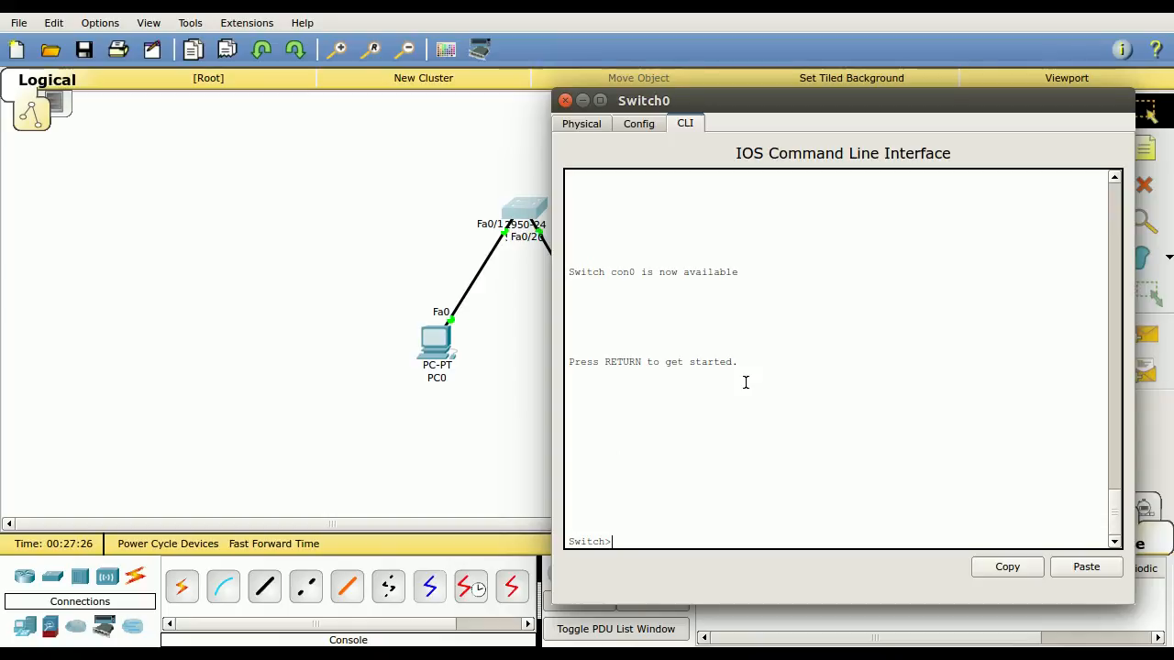
Enter privileged mode with en, query the options of conf with ?, and clear the command line
text(en)
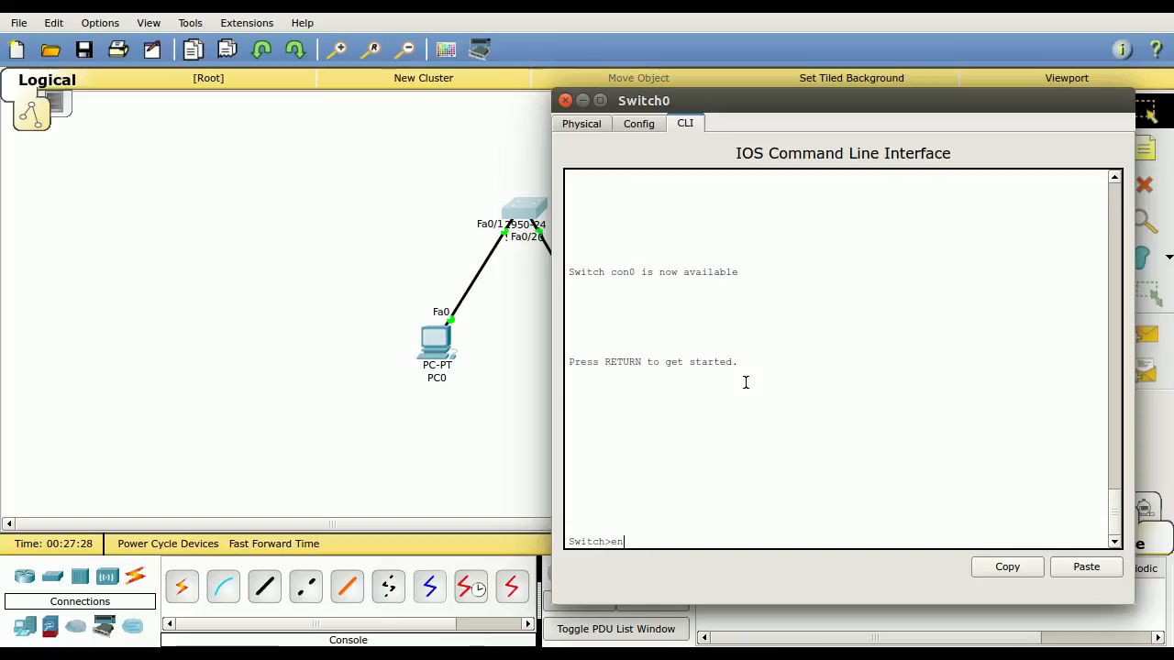
key(Return)
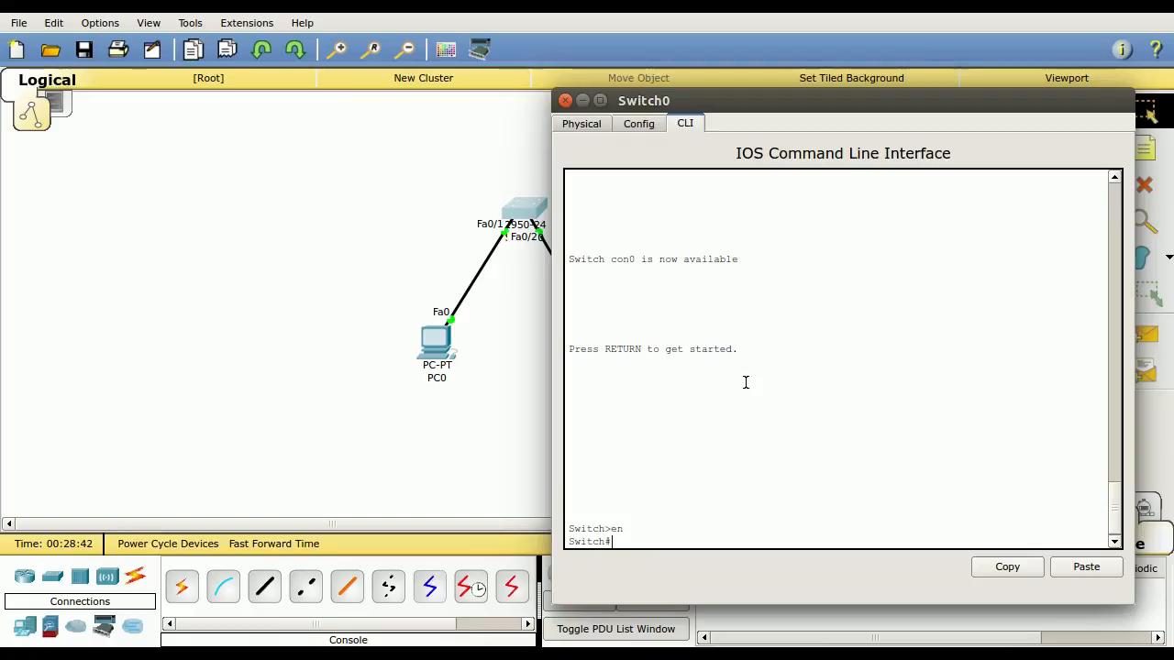
text(conf ?)
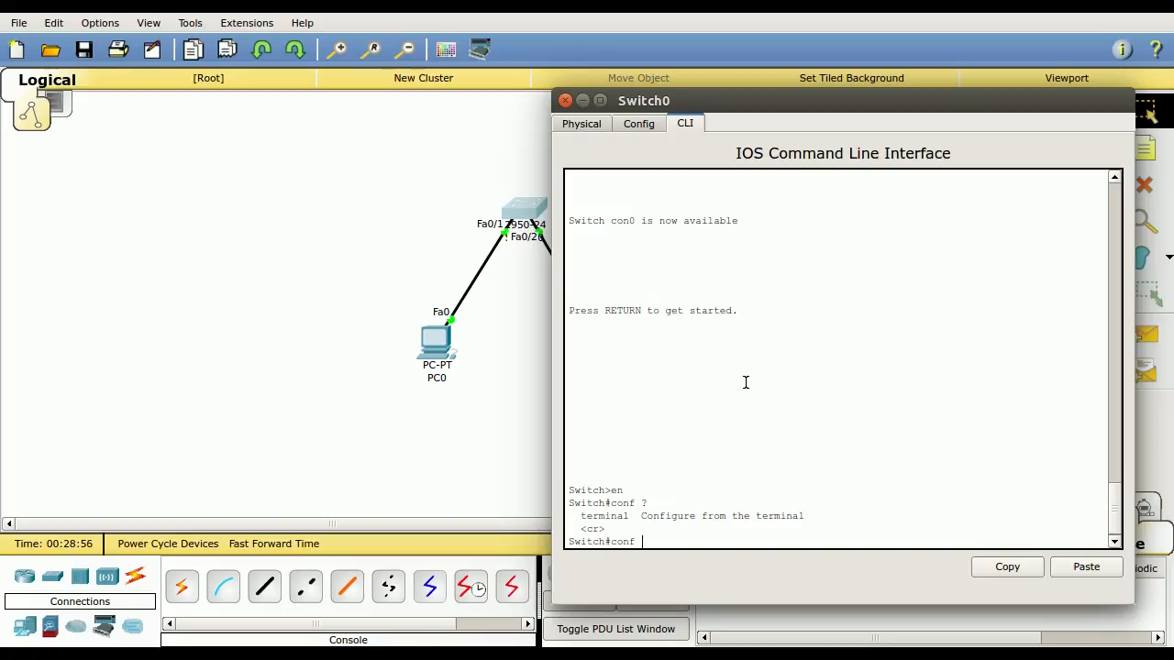
text(?)
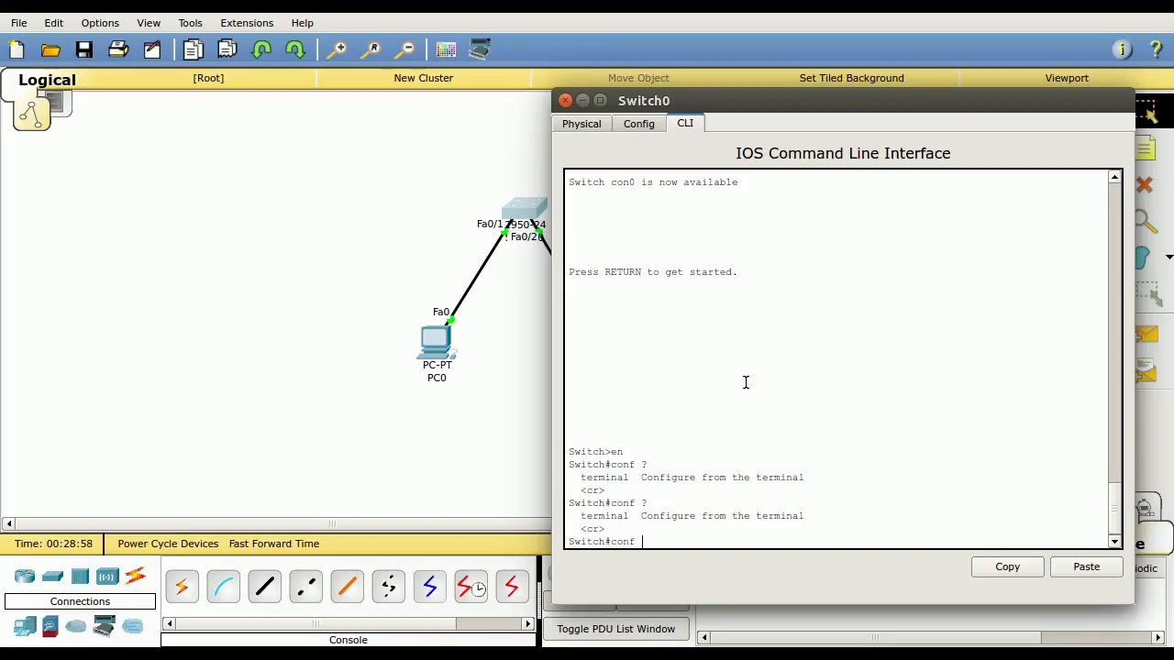
key(BackSpace)
key(BackSpace)
key(BackSpace)
key(BackSpace)
key(BackSpace)
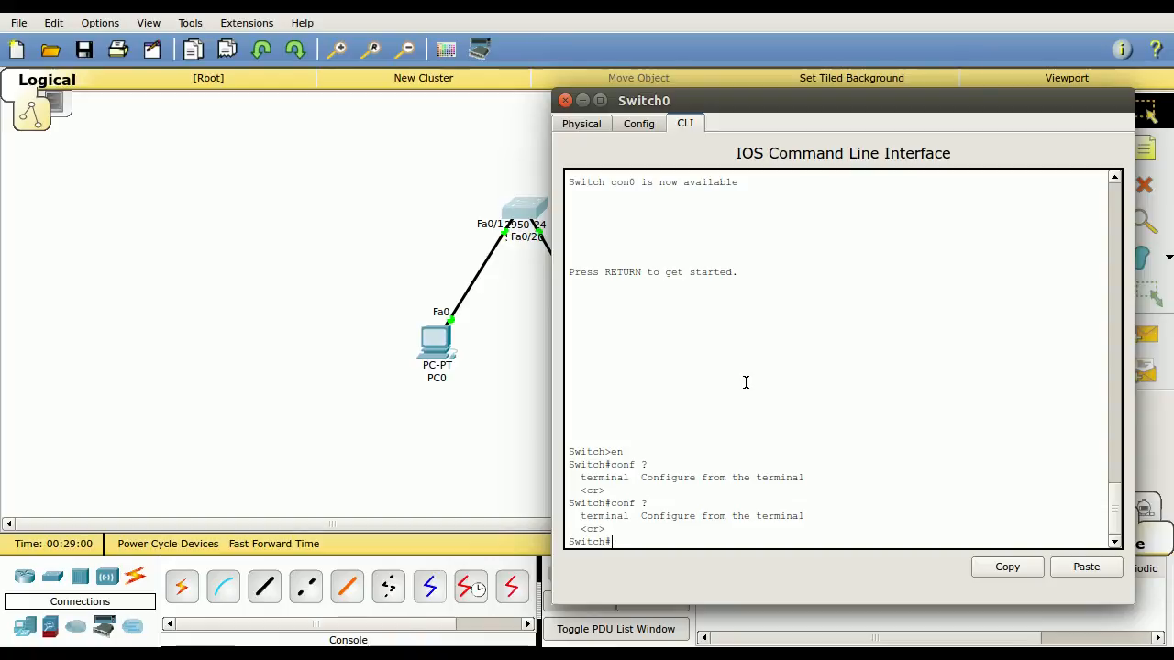
List the privileged-mode commands with ?, cancel the listing, and enter global configuration mode with conf t
text(?)
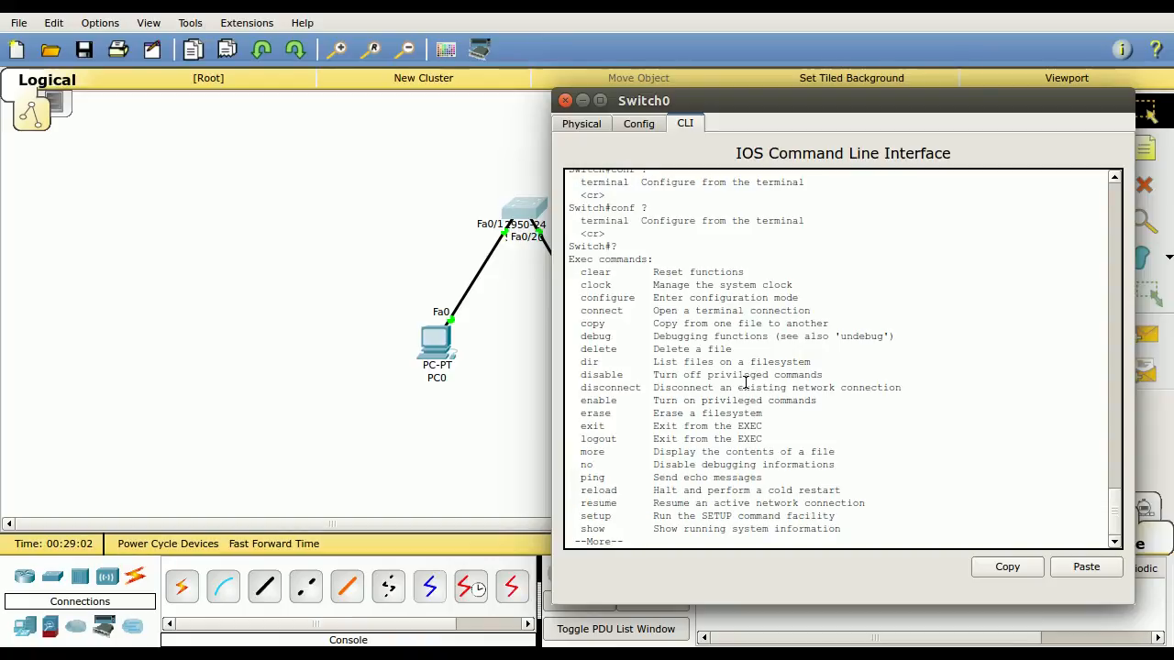
drag(589, 299, 799, 299)
click(587, 299)
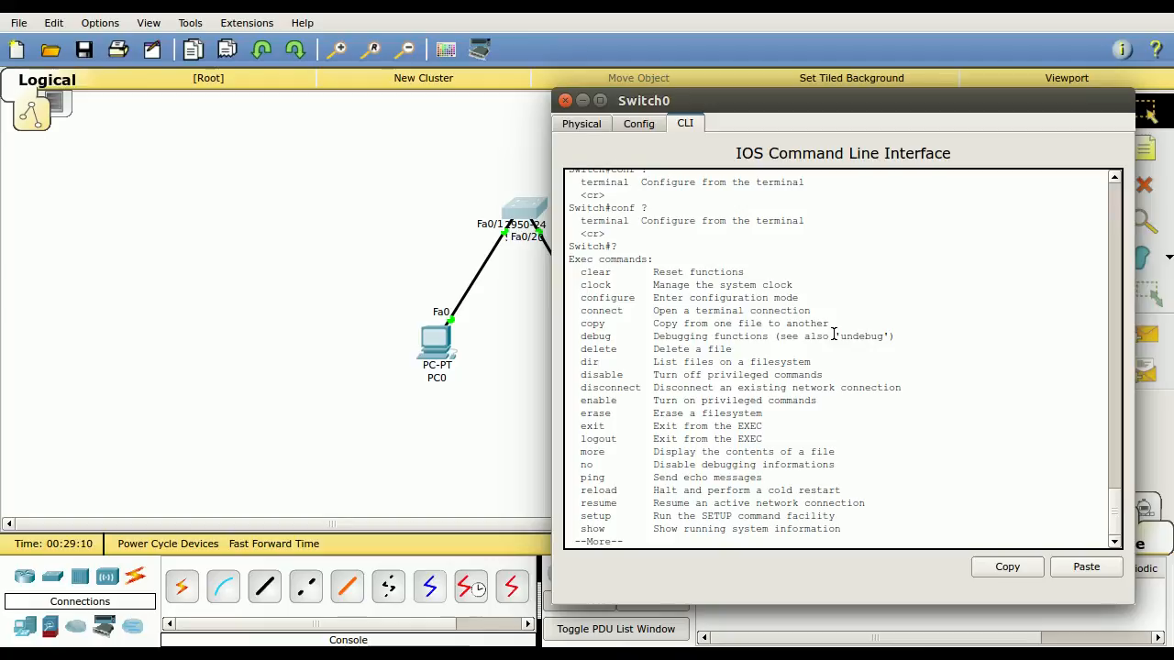
key(ctrl+c)
text(conf)
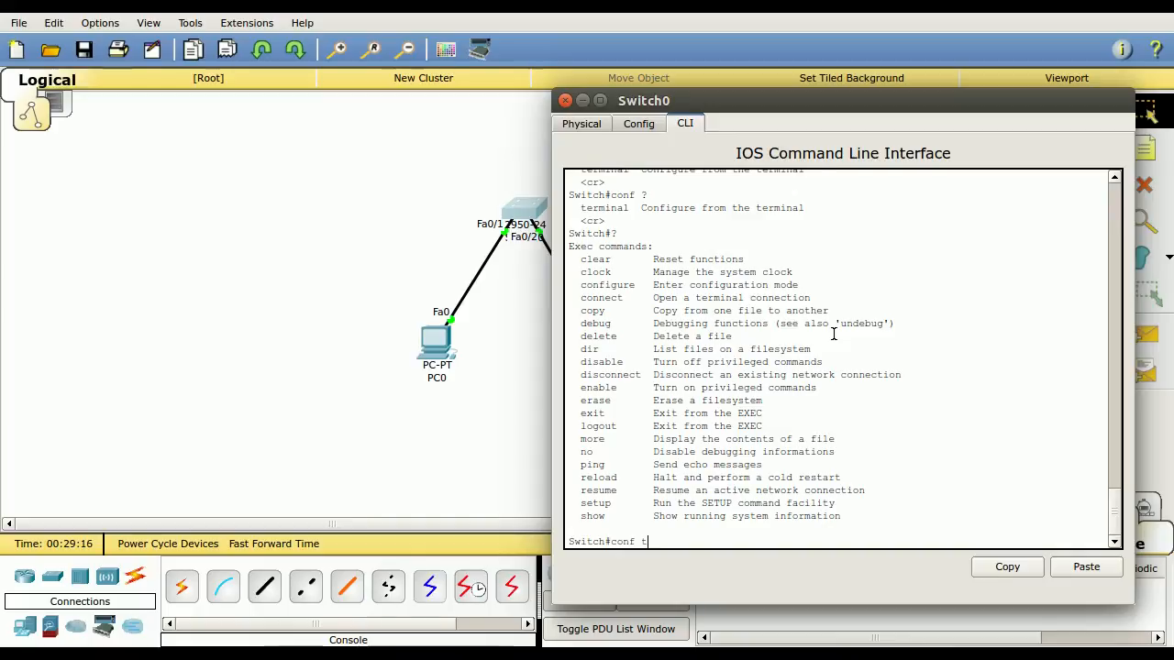
text(t)
key(Return)
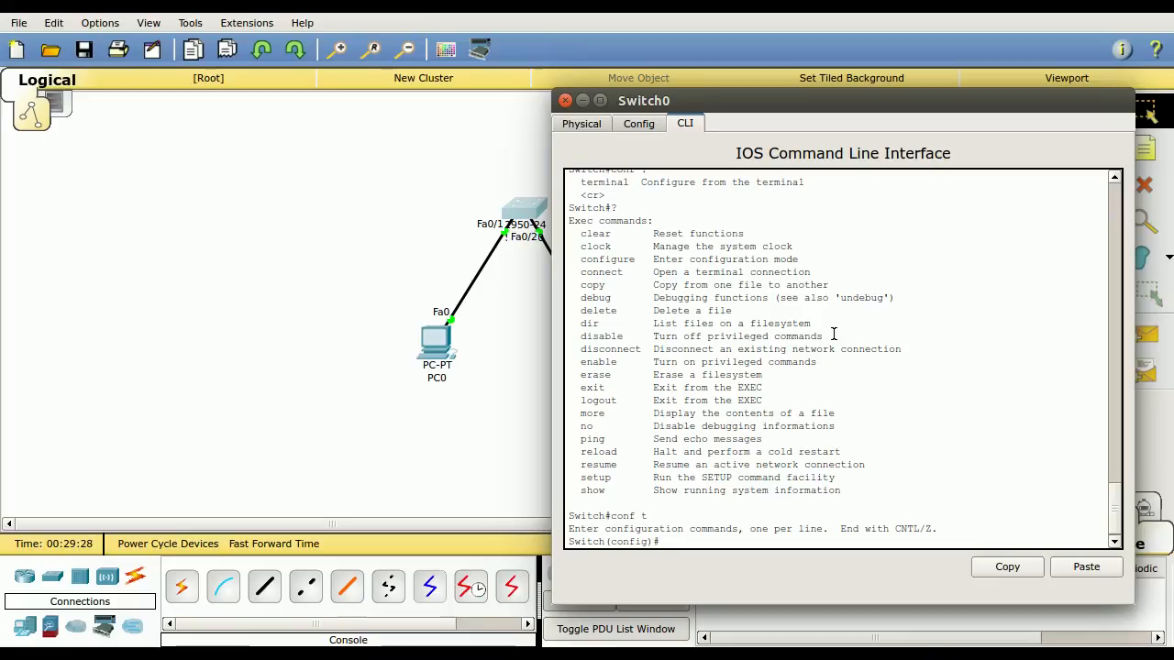
Complete int to interface and enter interface configuration mode with interface vlan 1, highlighting the mode name in the prompt
text(int)
key(Tab)
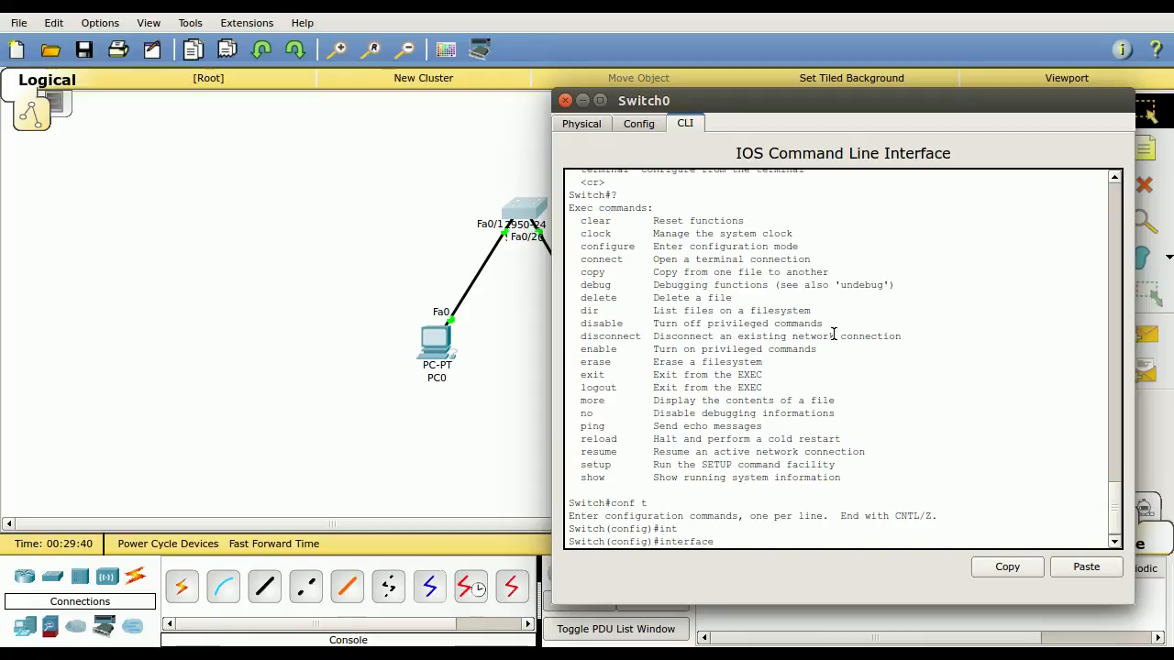
text(vlan)
key(Tab)
text(1)
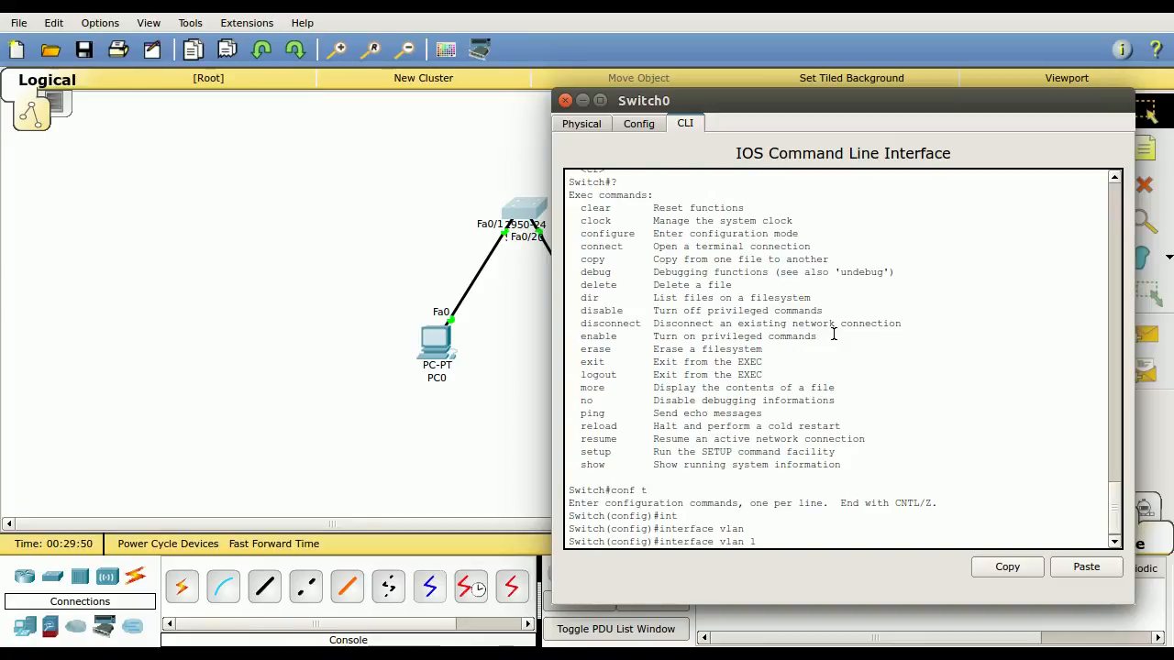
key(Return)
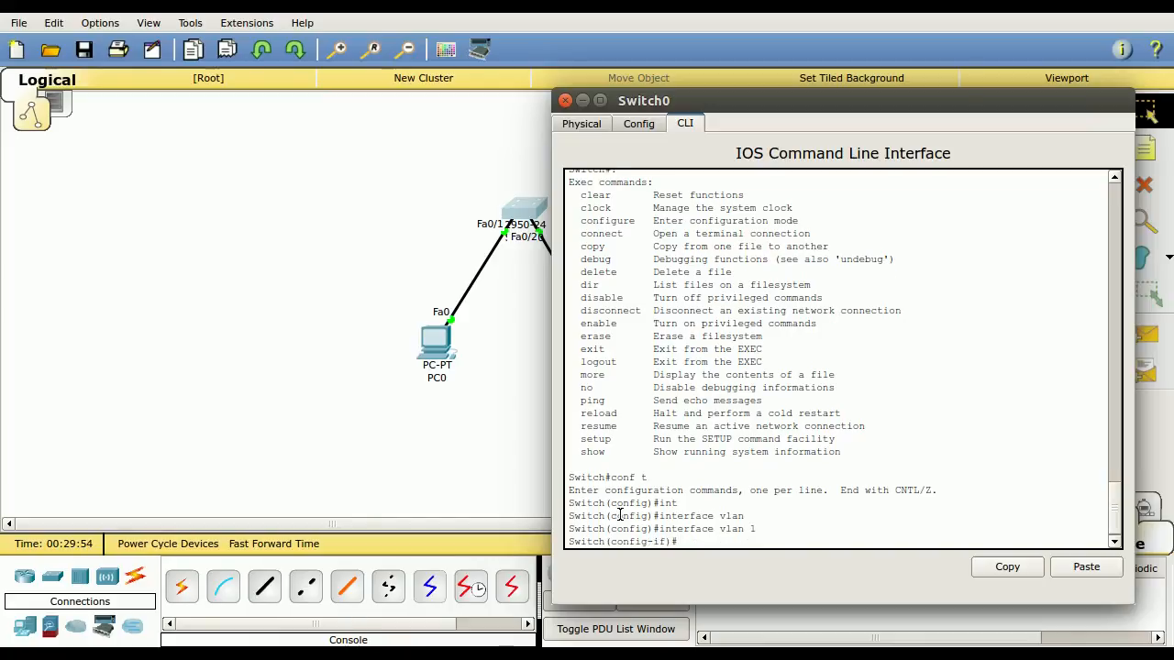
drag(613, 517, 668, 542)
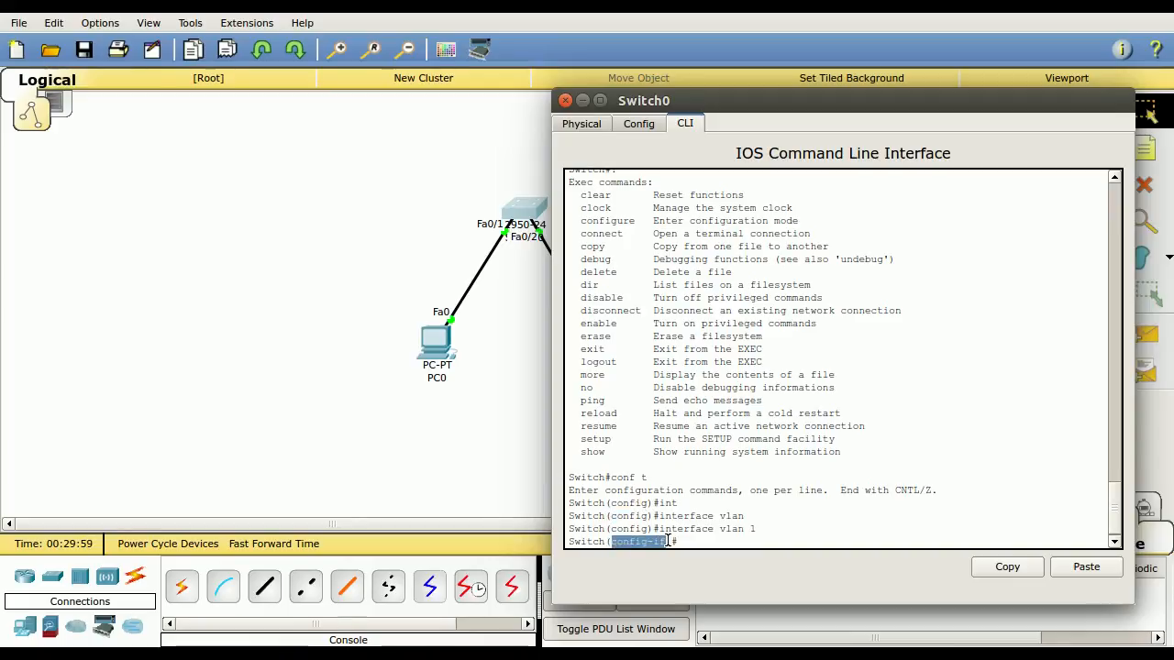
click(764, 537)
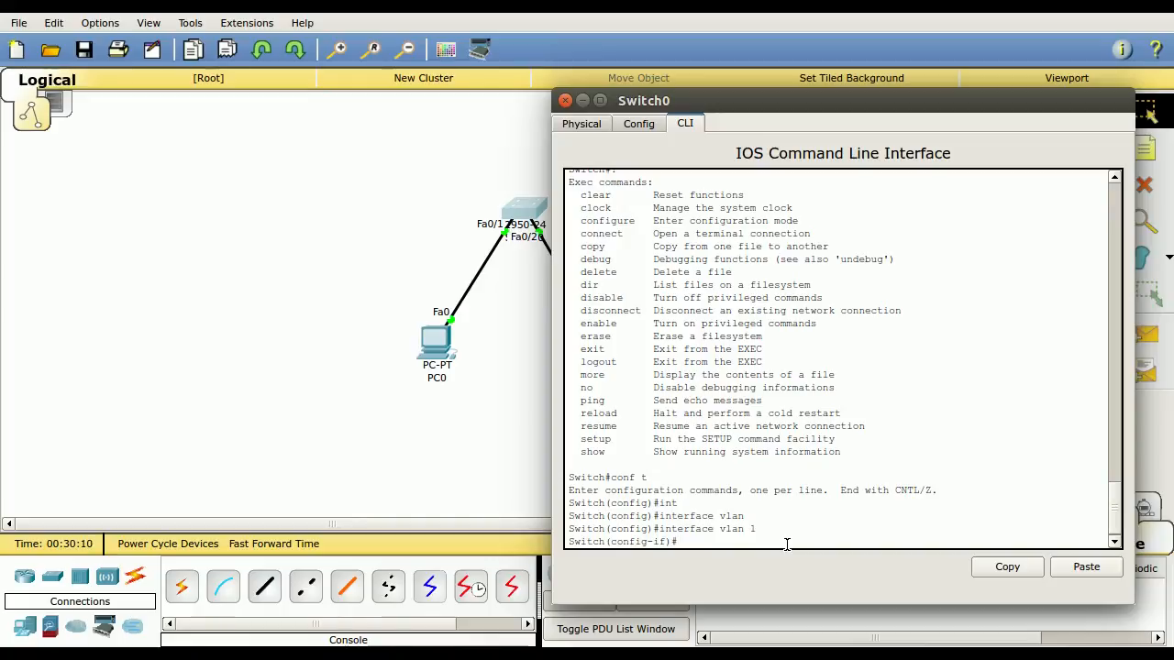
Query the help for the interface configuration commands, and for the options of ip and ip address, using ?
text(?)
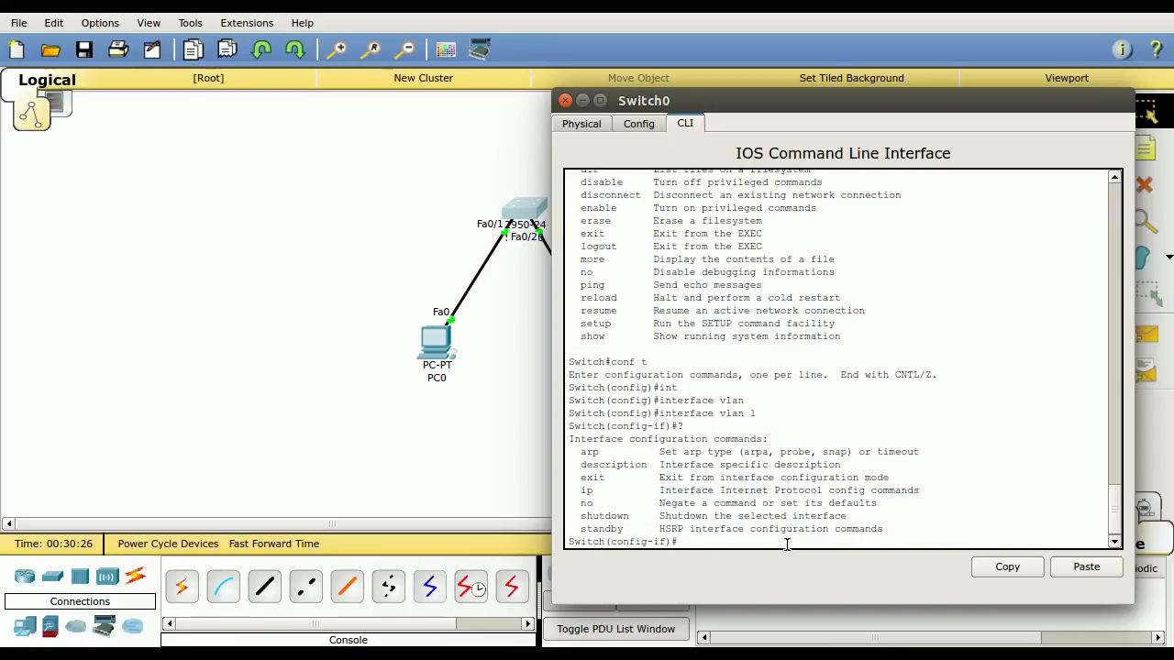
text(ip ?)
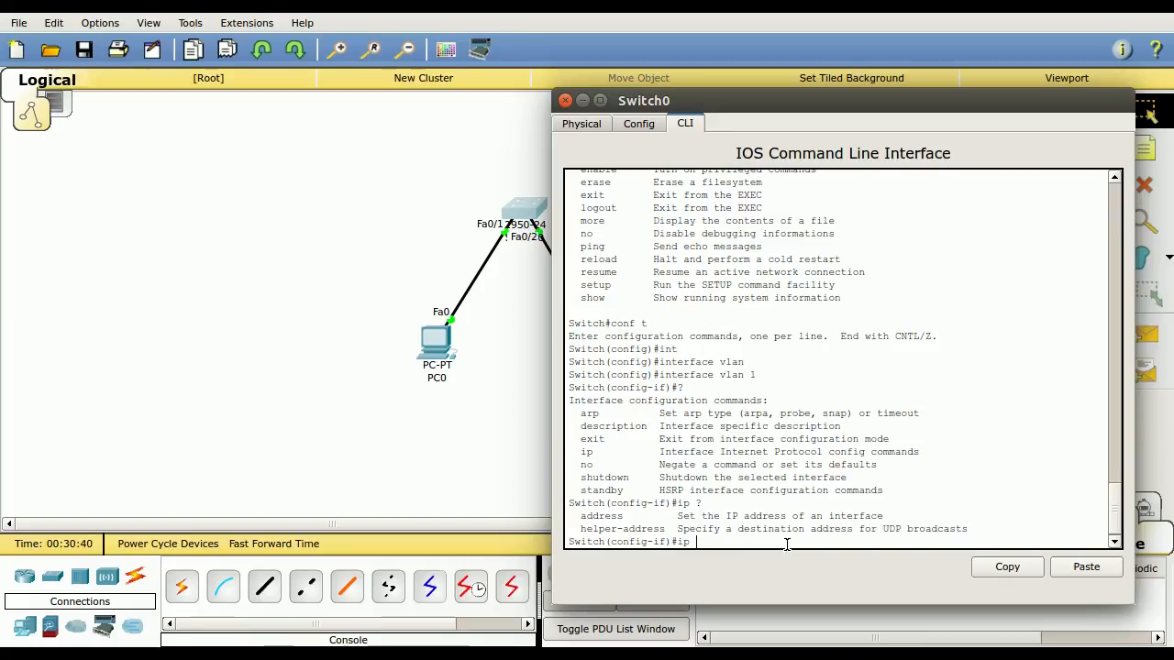
text(address ?)
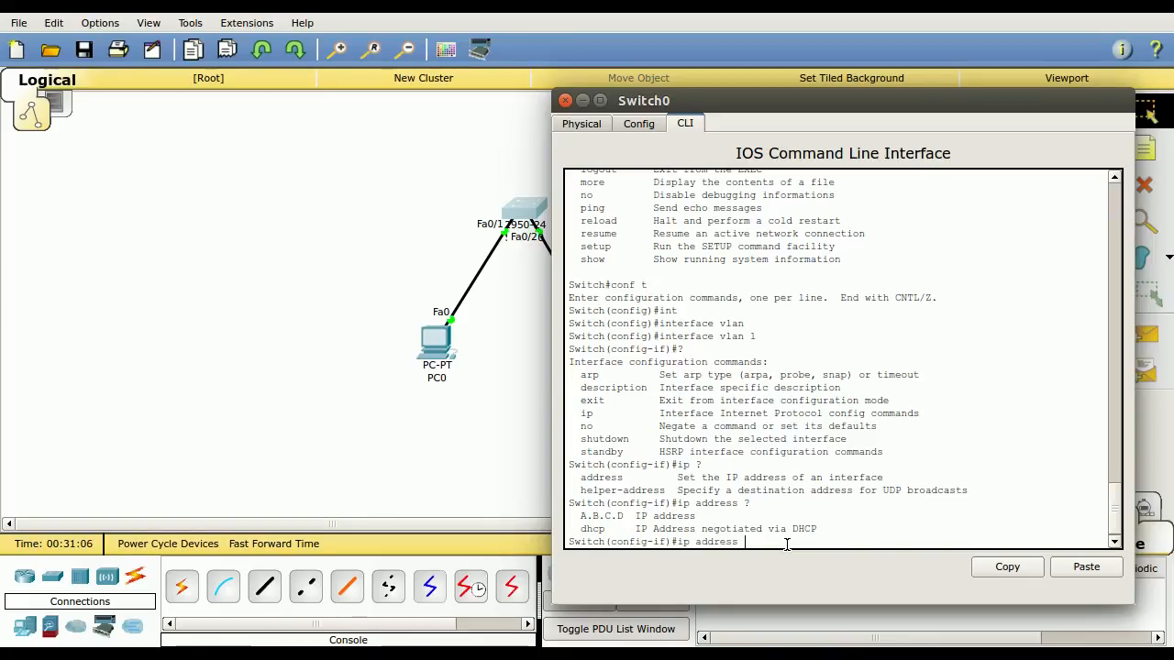
Try to assign the IP address 192.168.1.254 to the VLAN 1 interface without a subnet mask
text(192.168.1.254)
key(Return)
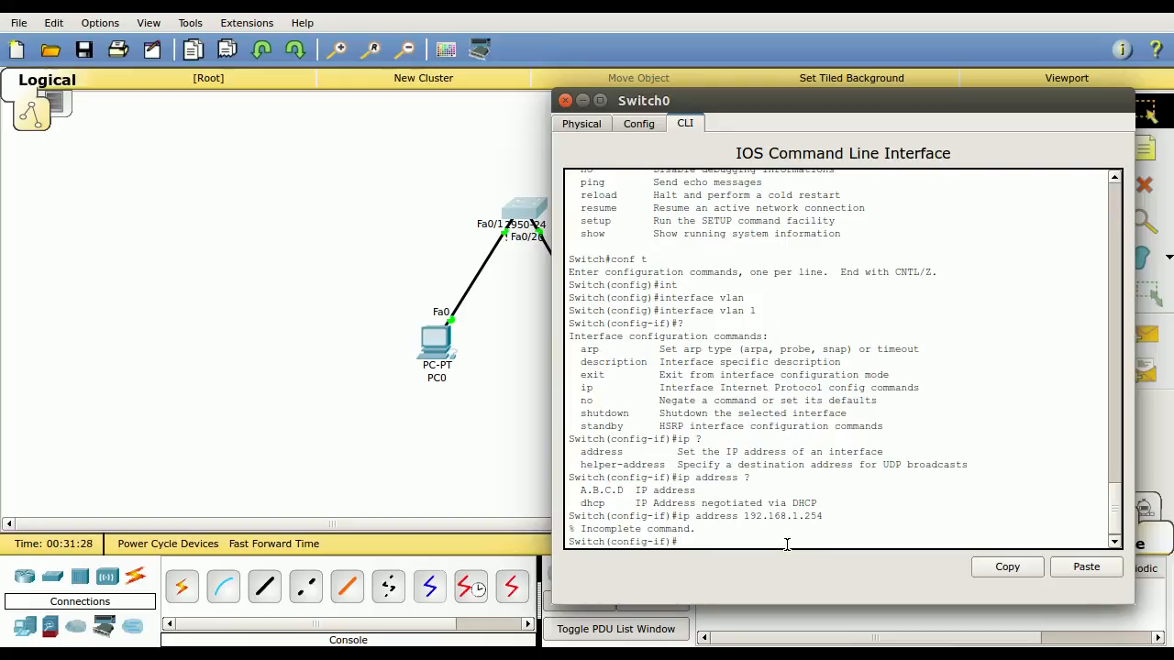
Recall the ip address command, query its remaining arguments with ?, and assign 192.168.1.254 with subnet mask 255.255.255.0
key(Up)
key(Up)
key(Up)
key(Down)
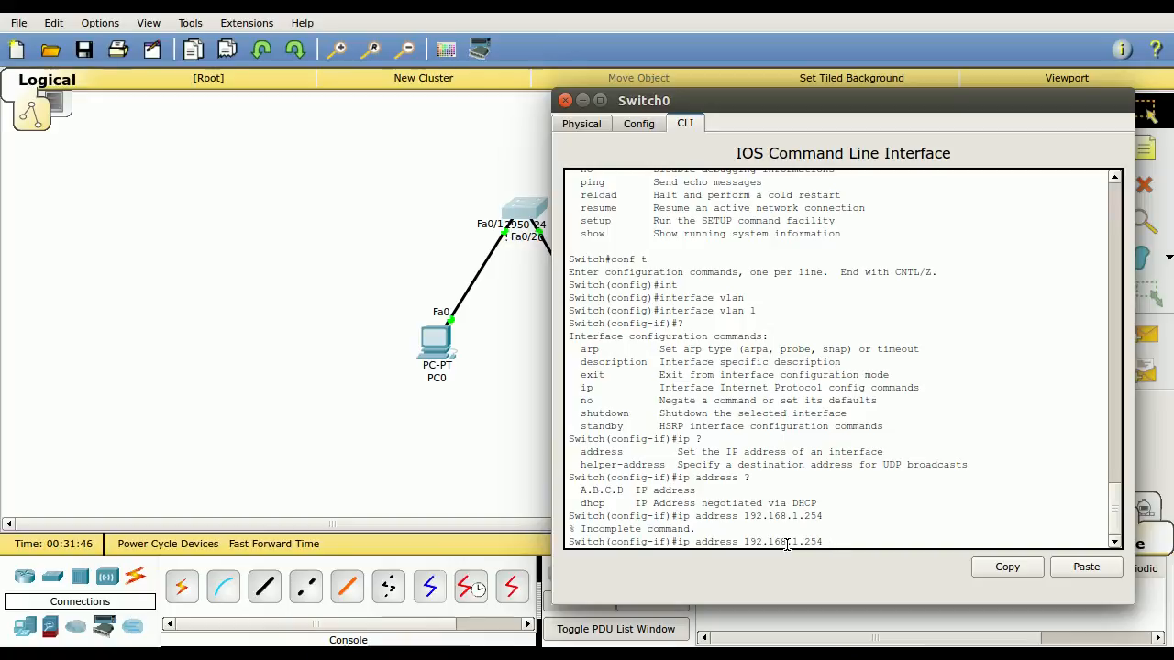
text(?)
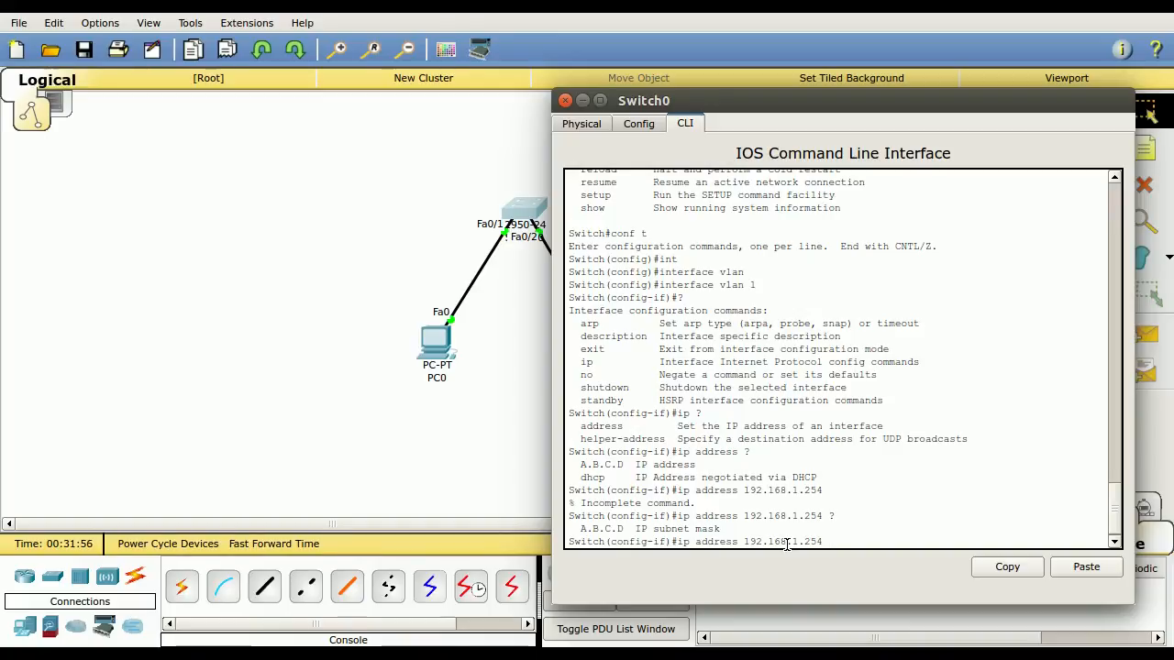
text(255.255.255.0)
text(?)
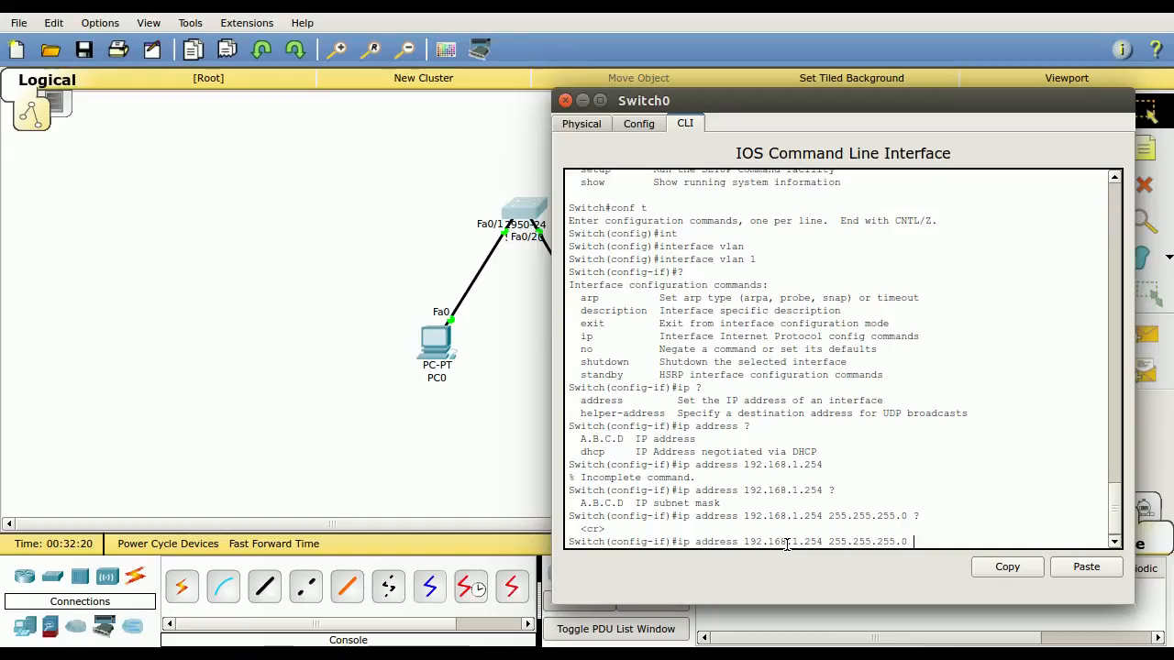
key(Return)
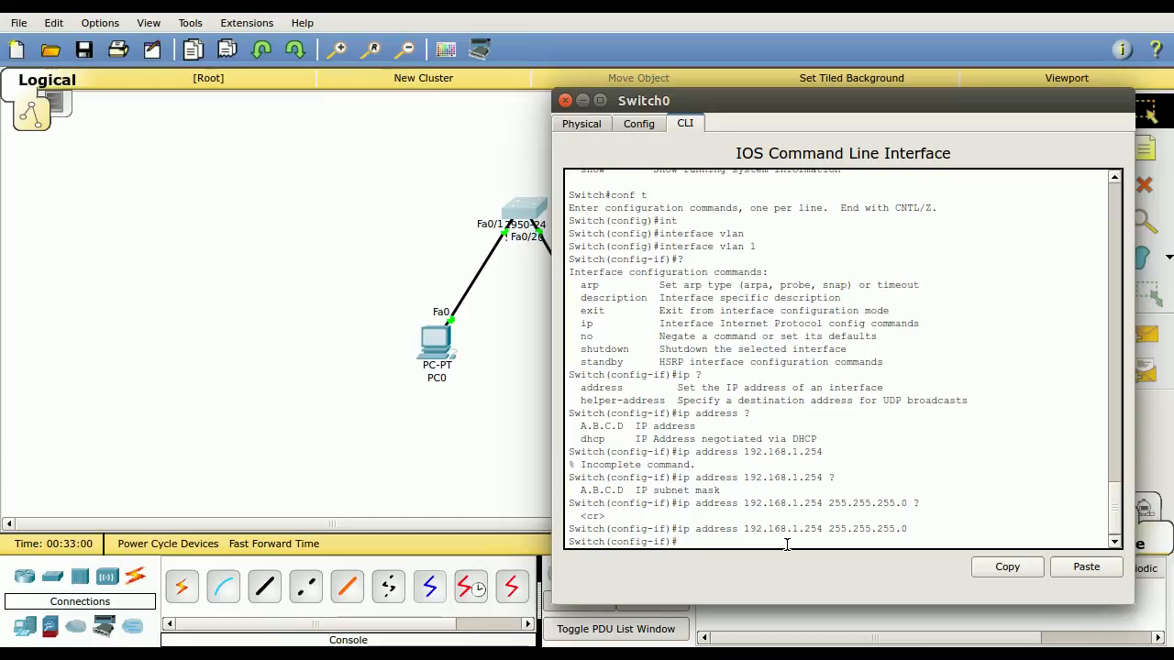
Open PC0's Command Prompt and ping the switch at 192.168.1.254
click(442, 351)
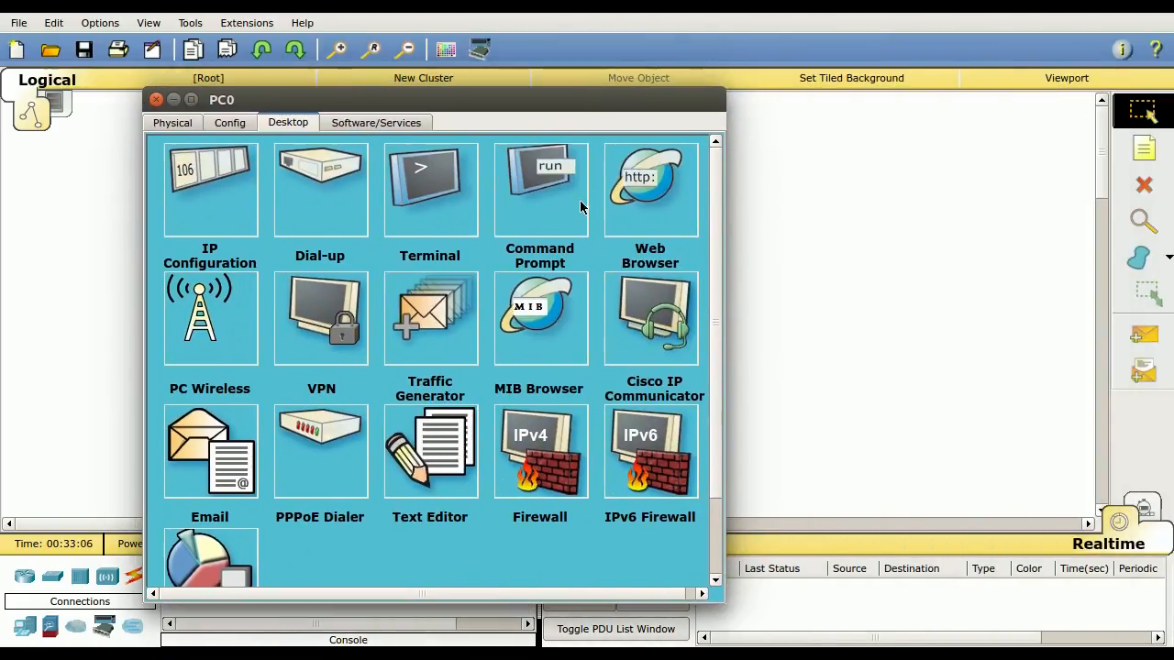
click(537, 197)
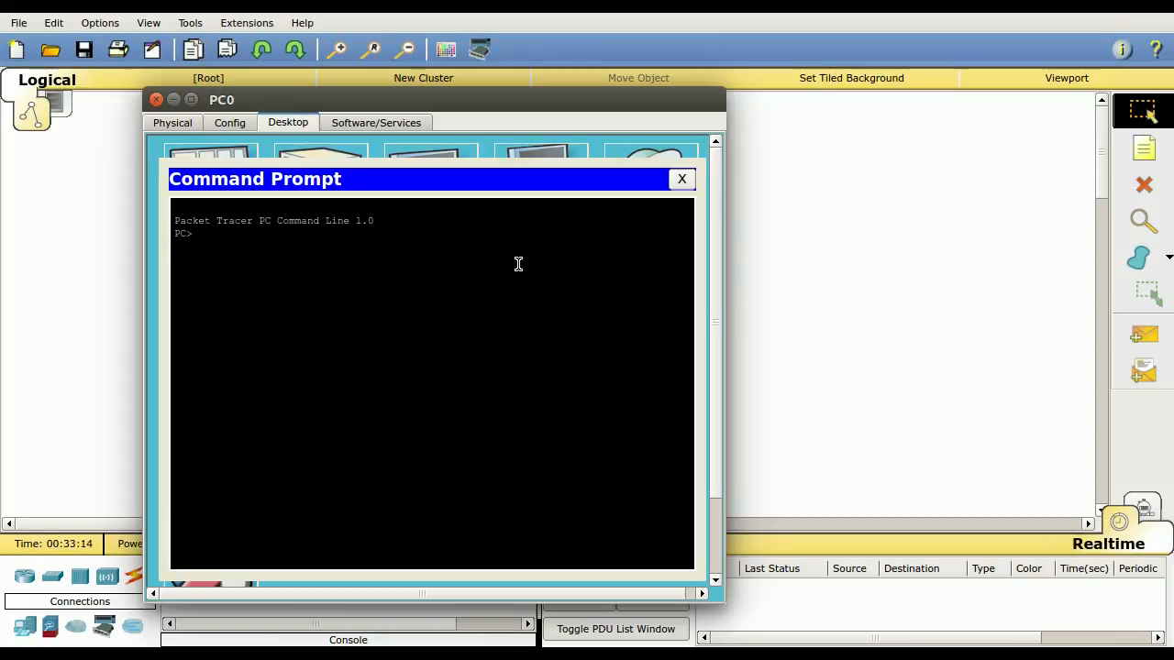
text(ping 192.168.1.254)
key(Return)
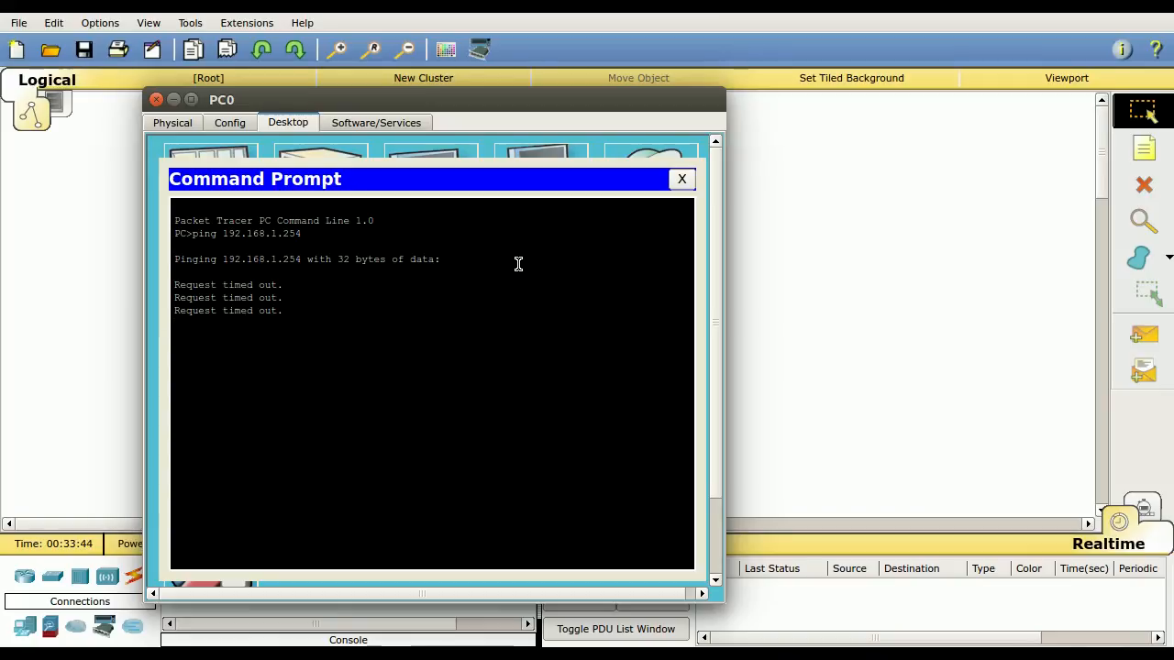
Recall the ping command, ping 192.168.1.2 instead, and close PC0's Command Prompt and device window
key(Up)
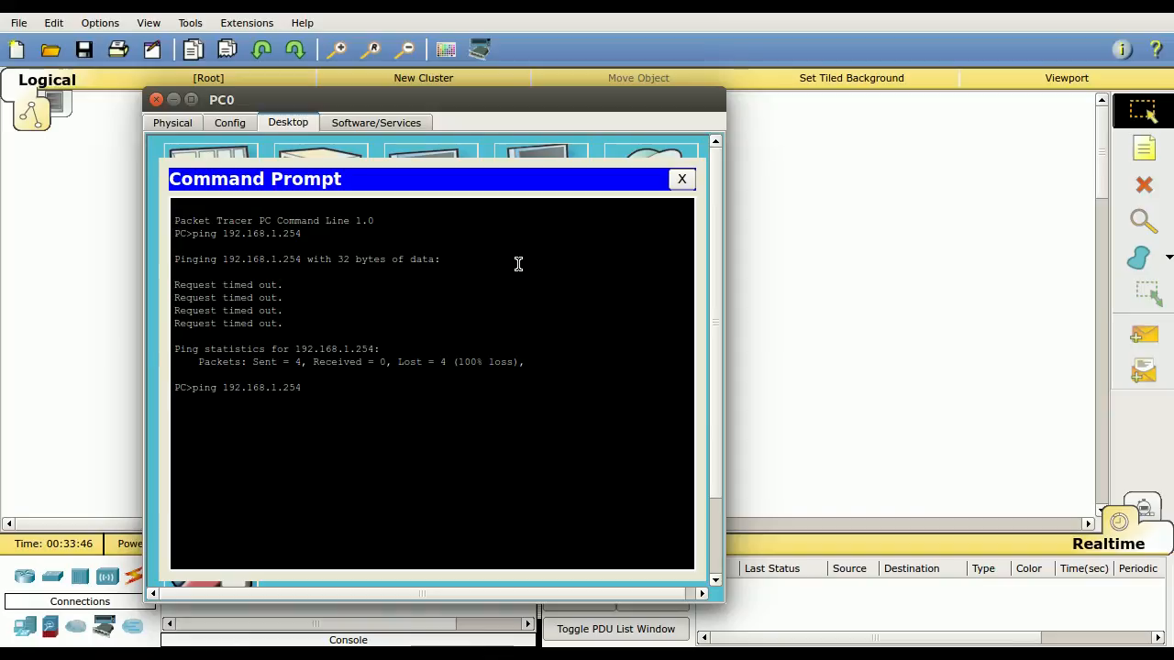
key(Return)
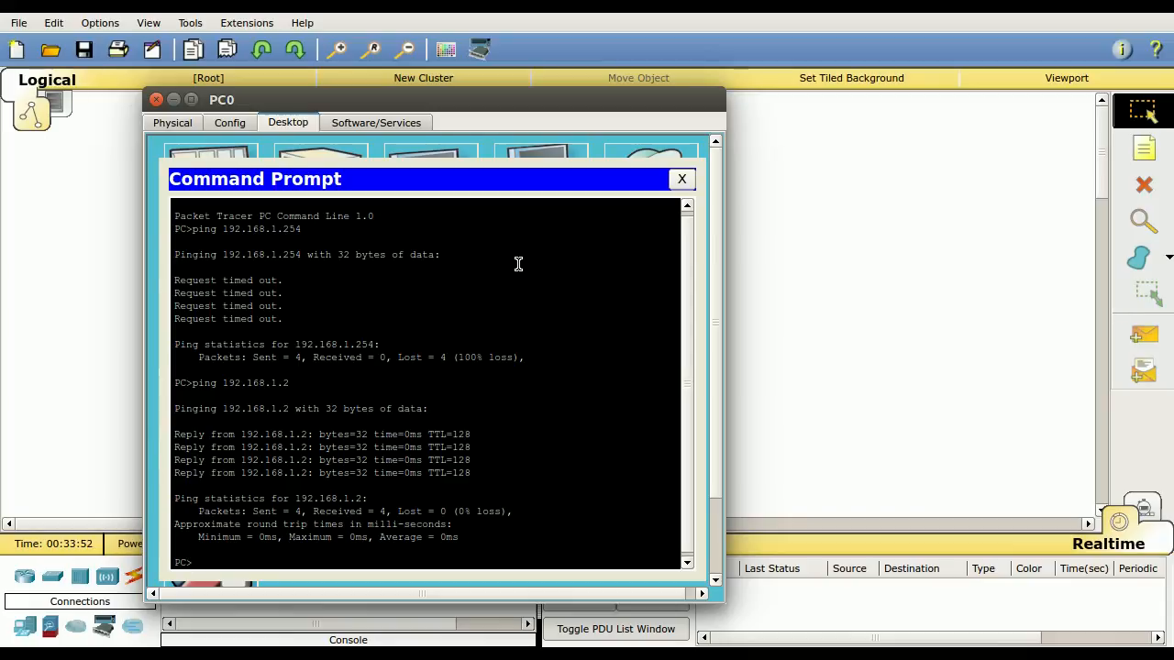
click(679, 180)
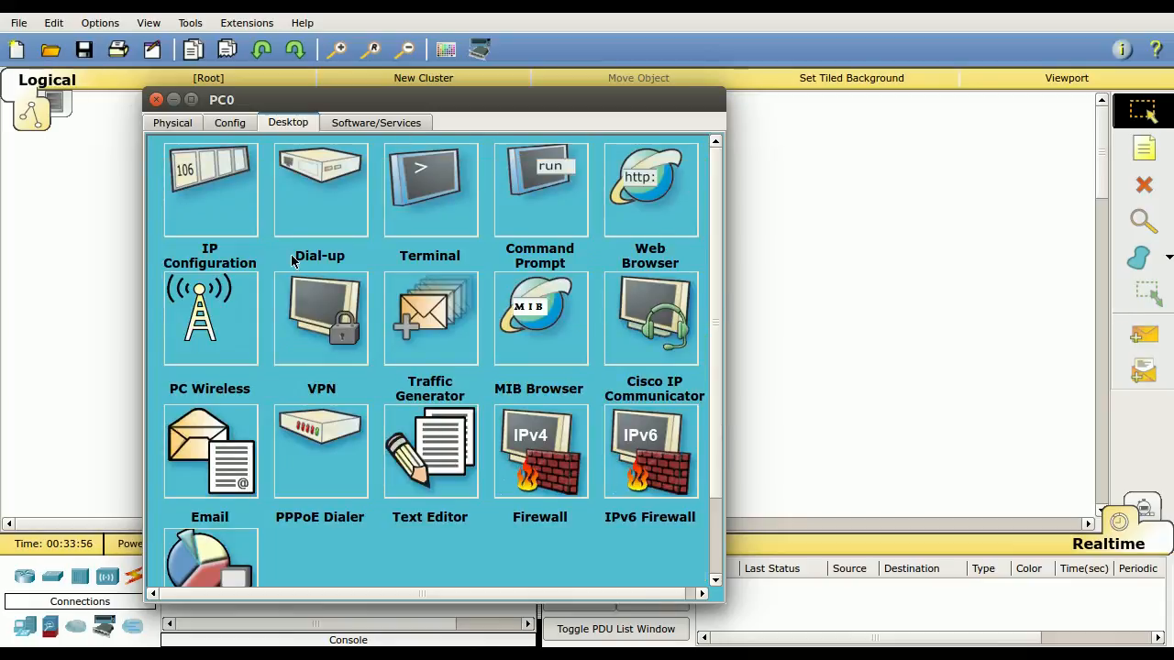
click(157, 101)
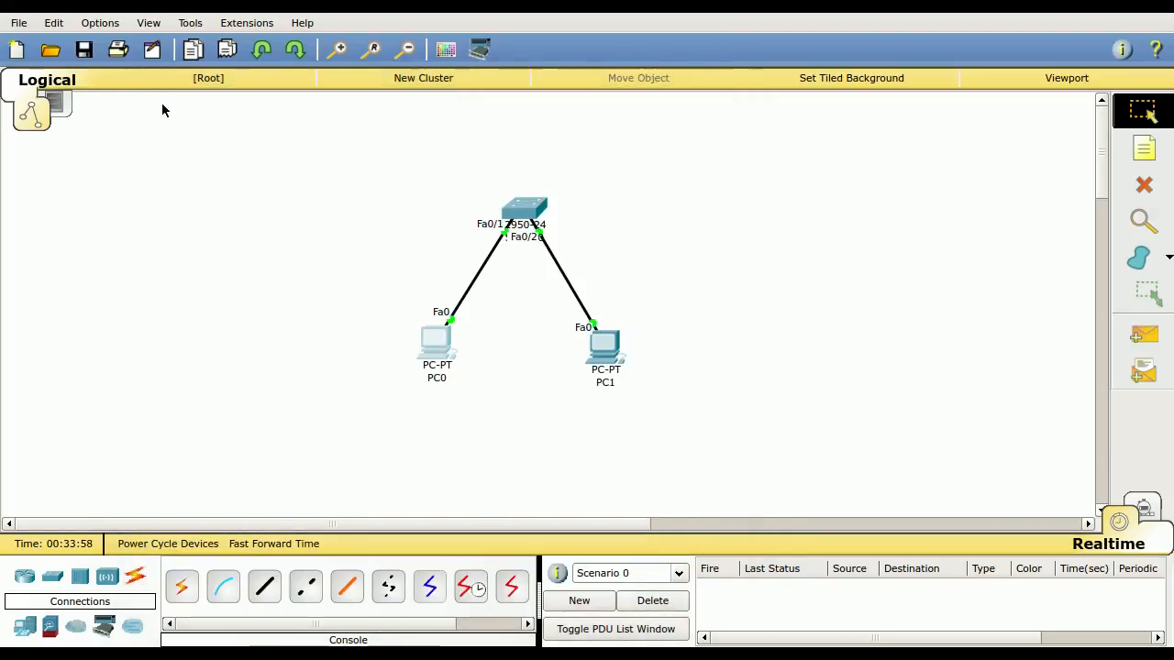
Reopen Switch0 and examine its FastEthernet0/1 settings and the default VLAN entry in the VLAN database
click(536, 214)
drag(912, 96, 678, 84)
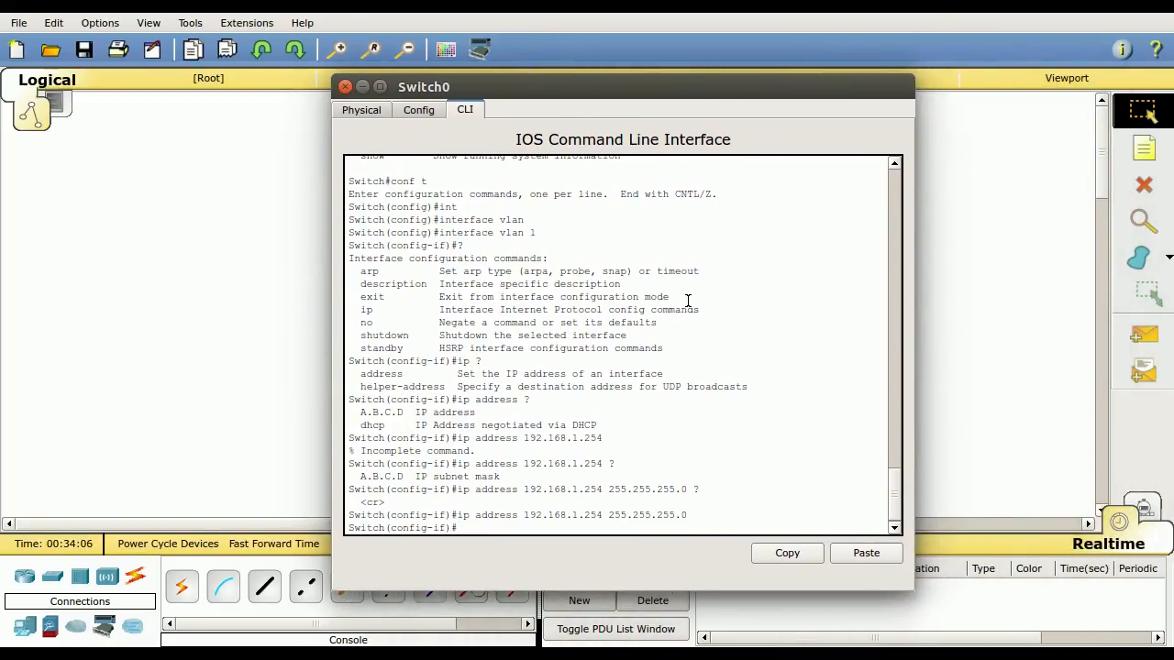
click(422, 112)
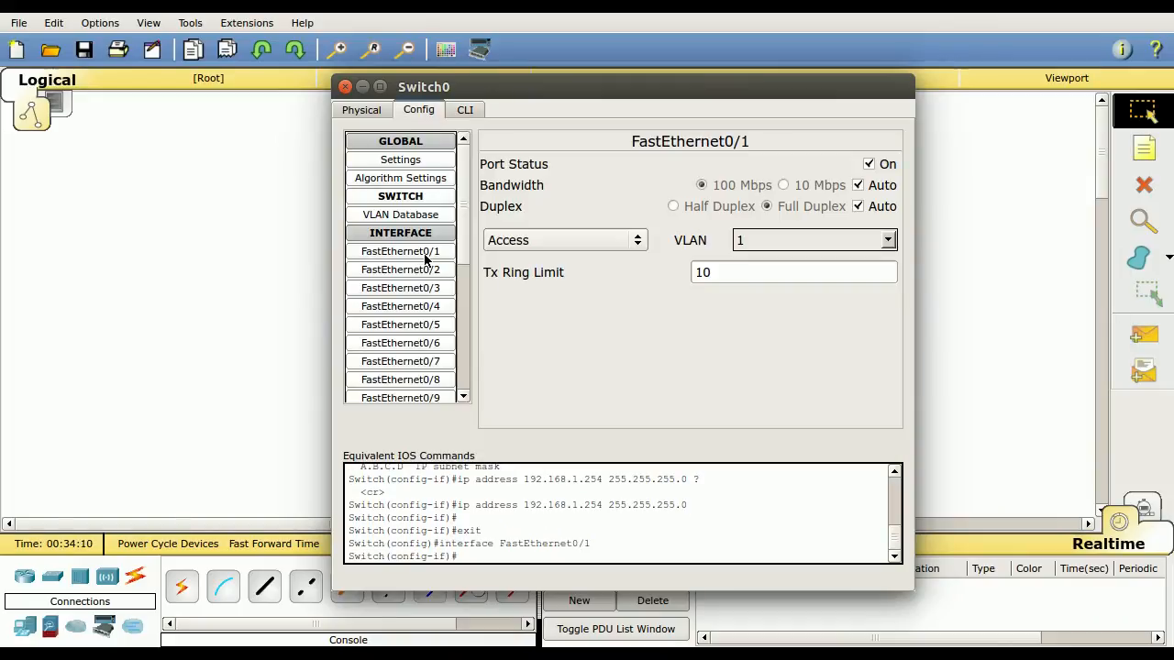
scroll(428, 279, down, 5)
scroll(428, 283, up, 5)
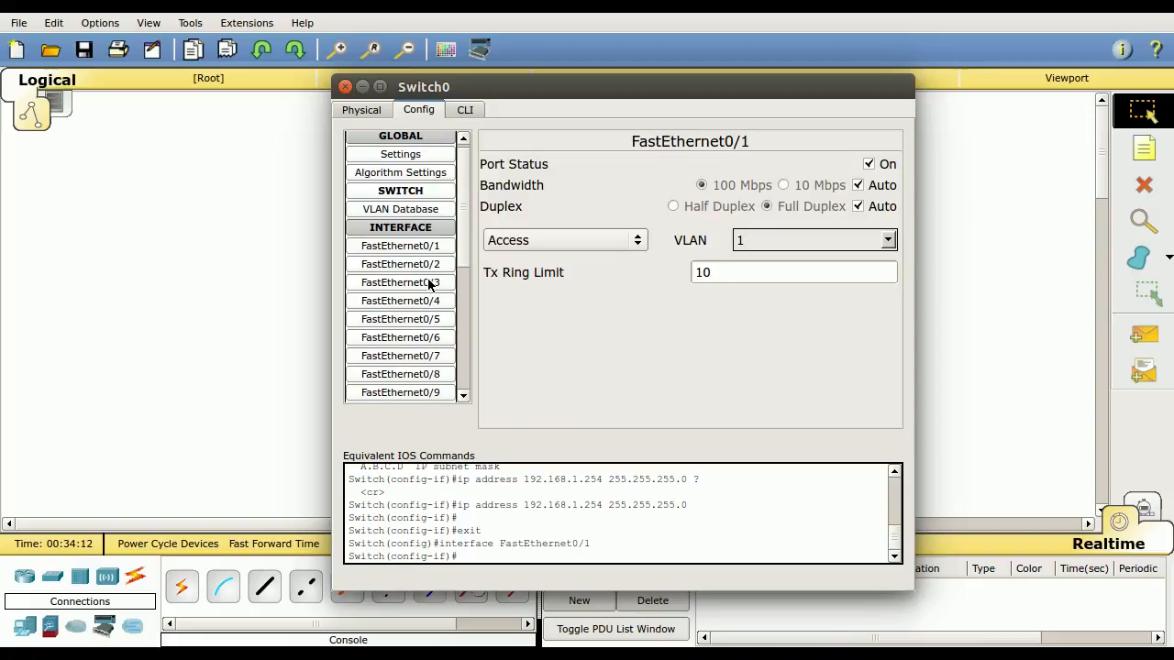
click(409, 218)
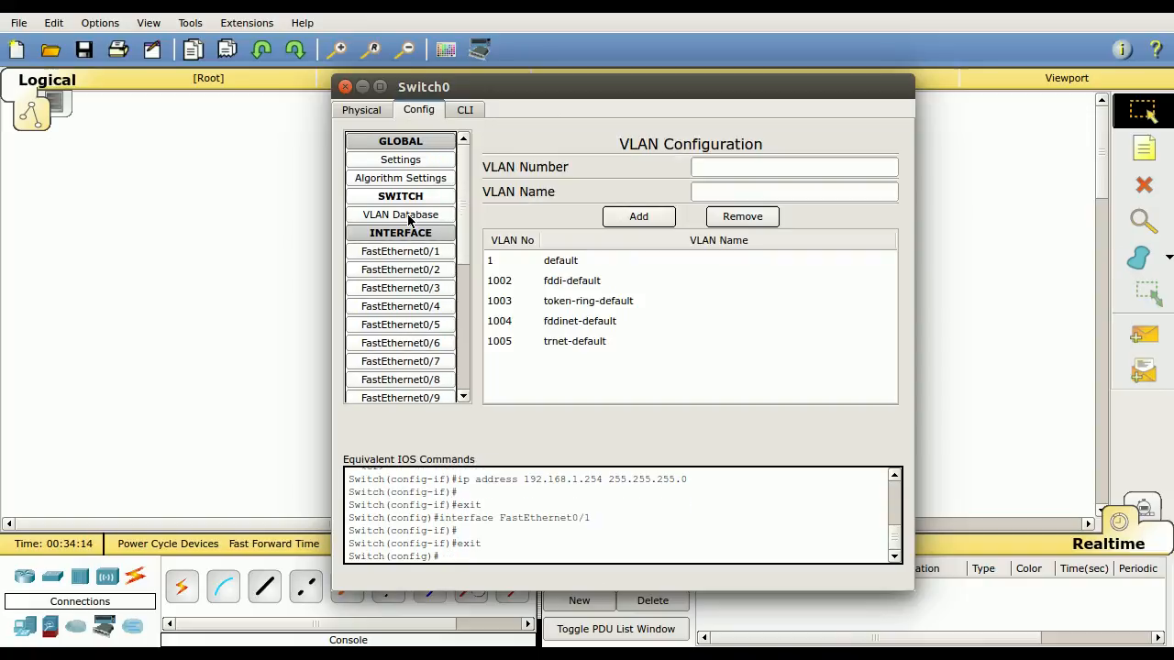
click(560, 268)
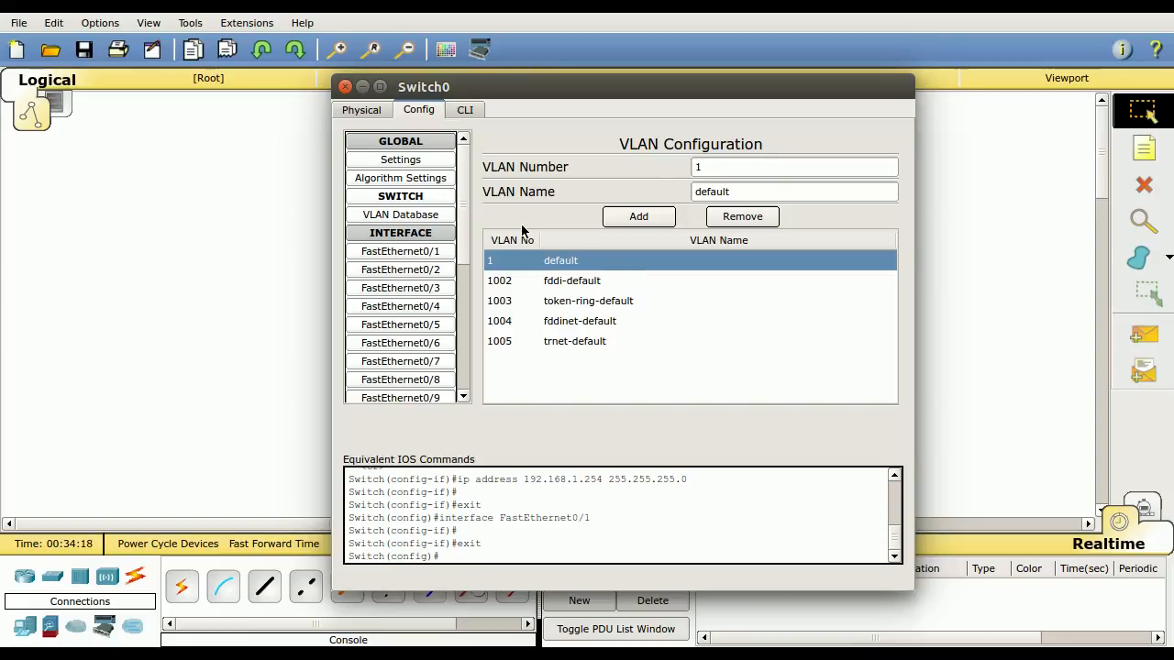
click(425, 253)
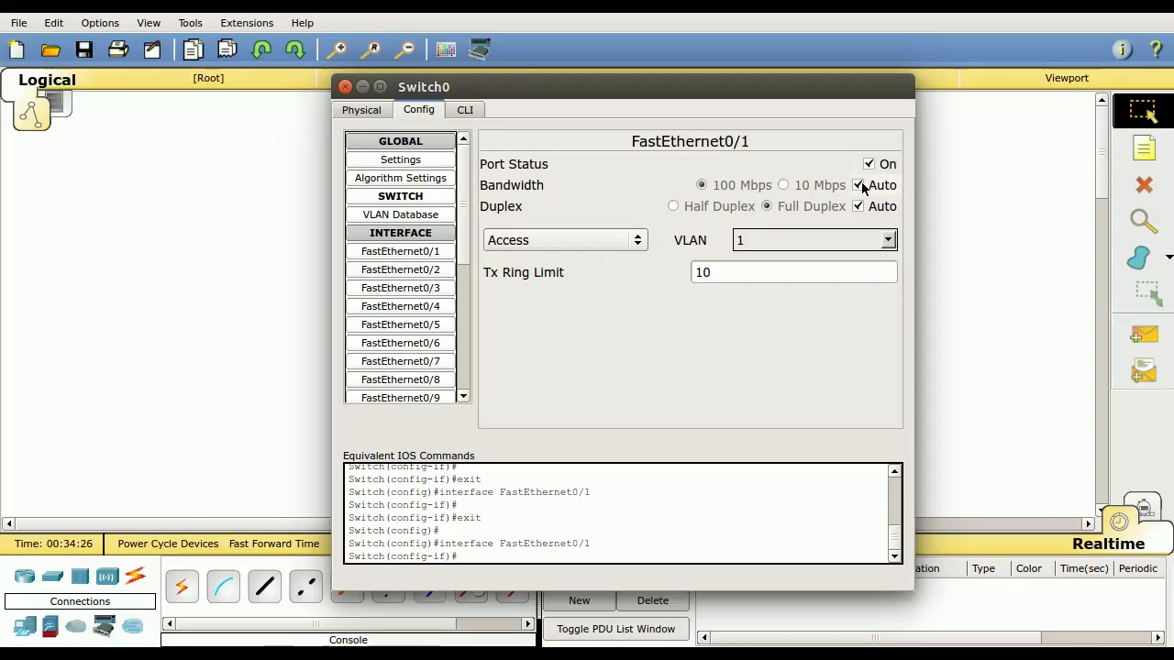
click(425, 216)
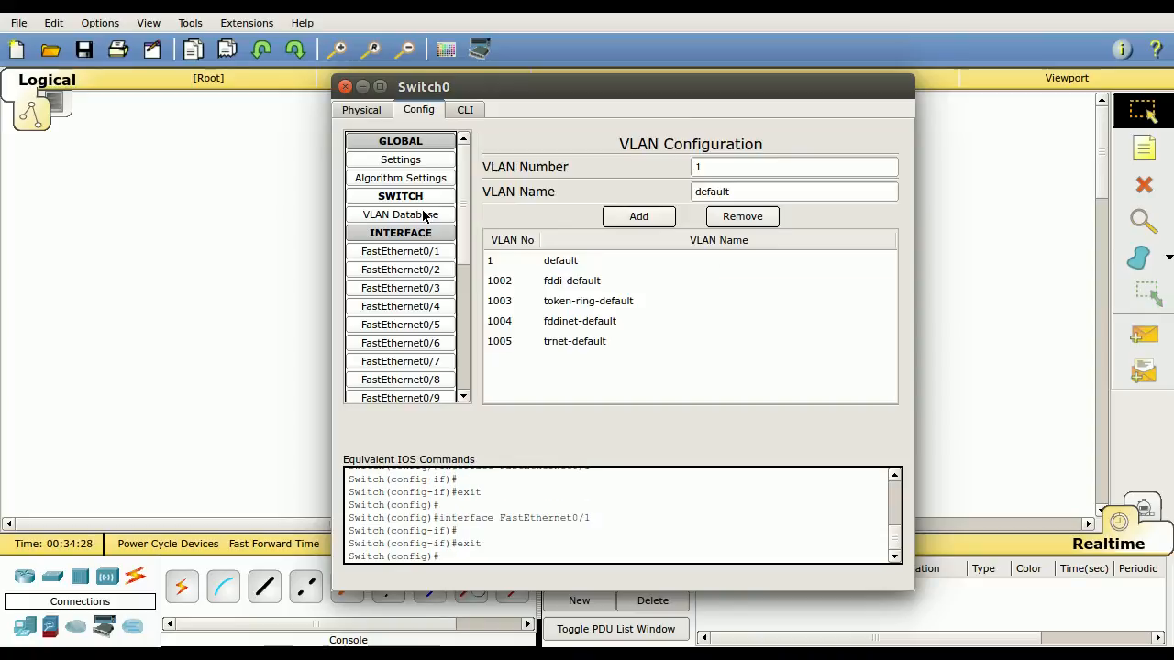
Return to Switch0's command line and enter interface configuration mode with int vlan 1
click(469, 111)
click(565, 360)
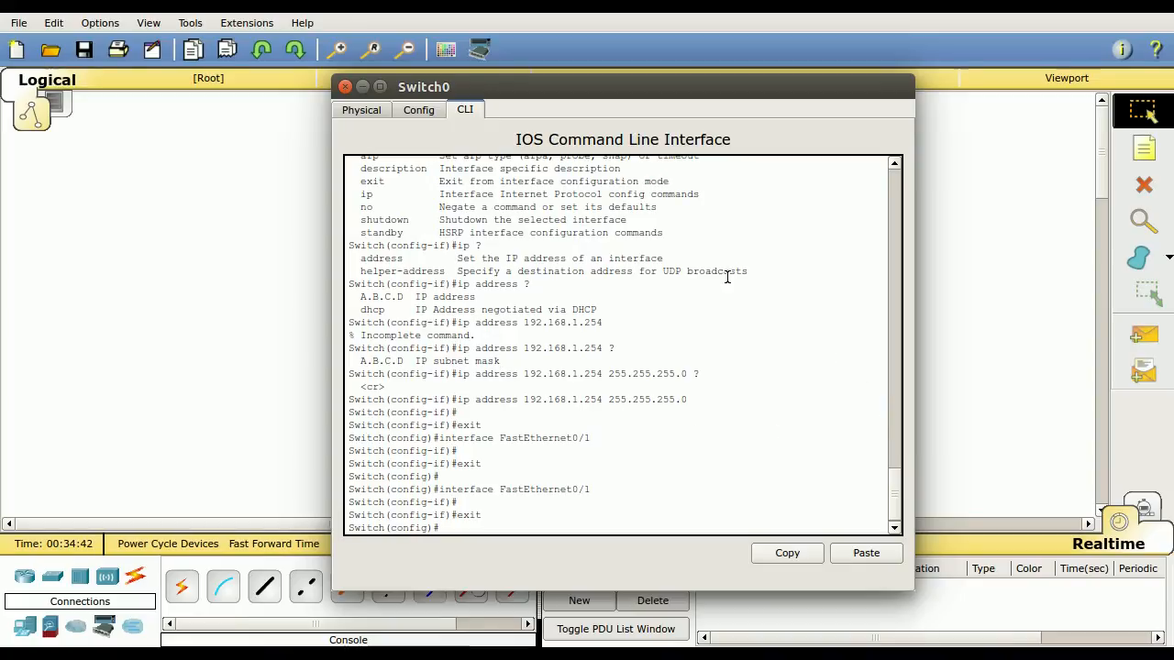
text(int vlan)
key(Tab)
text(1)
key(Return)
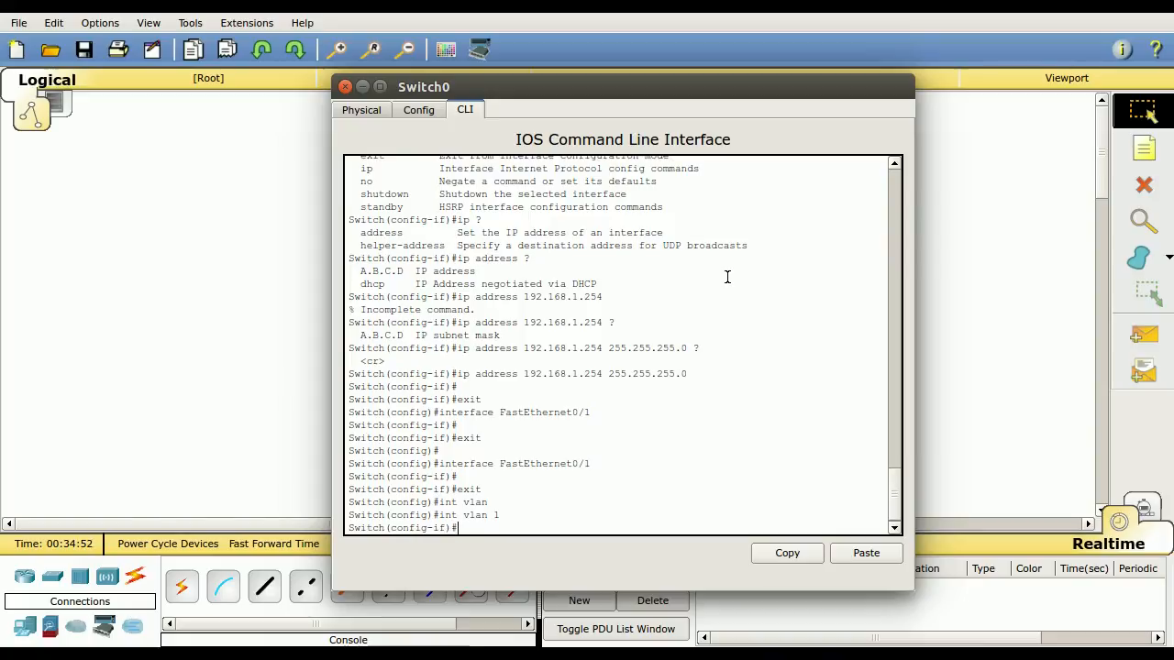
Enable the VLAN 1 interface with no shut and return to a fresh prompt
text(no shut)
key(Return)
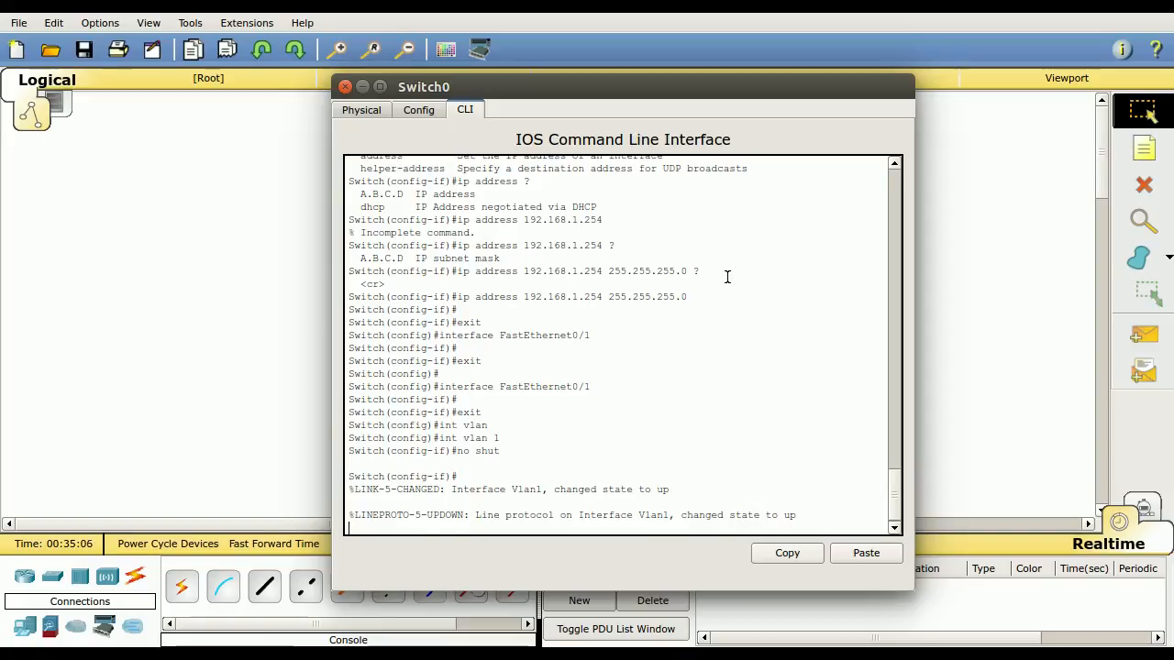
key(Return)
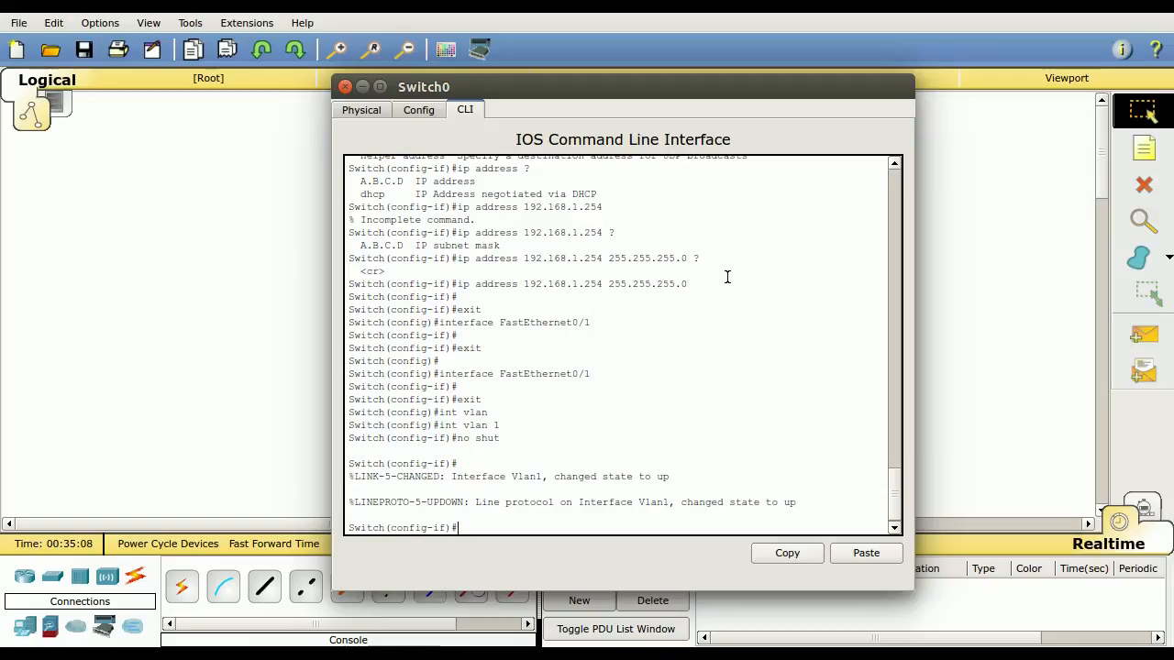
Leave Switch0, open the Command Prompt on PC0 and ping the switch's VLAN 1 address, 192.168.1.254
drag(564, 86, 725, 87)
click(432, 345)
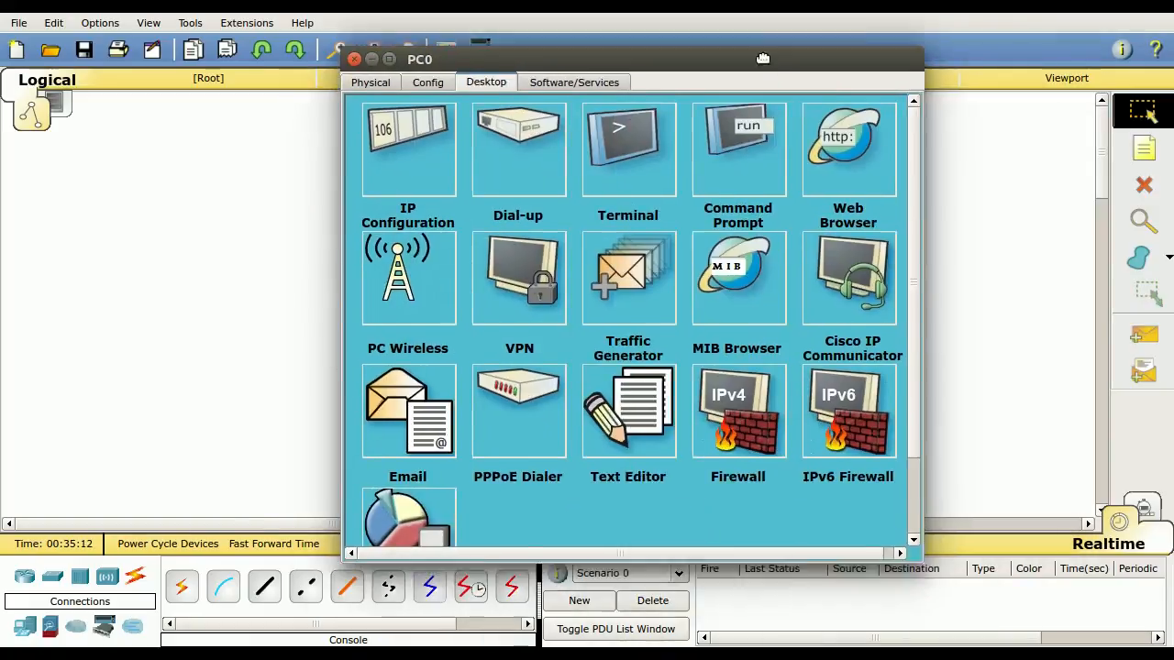
drag(799, 51, 696, 94)
click(658, 195)
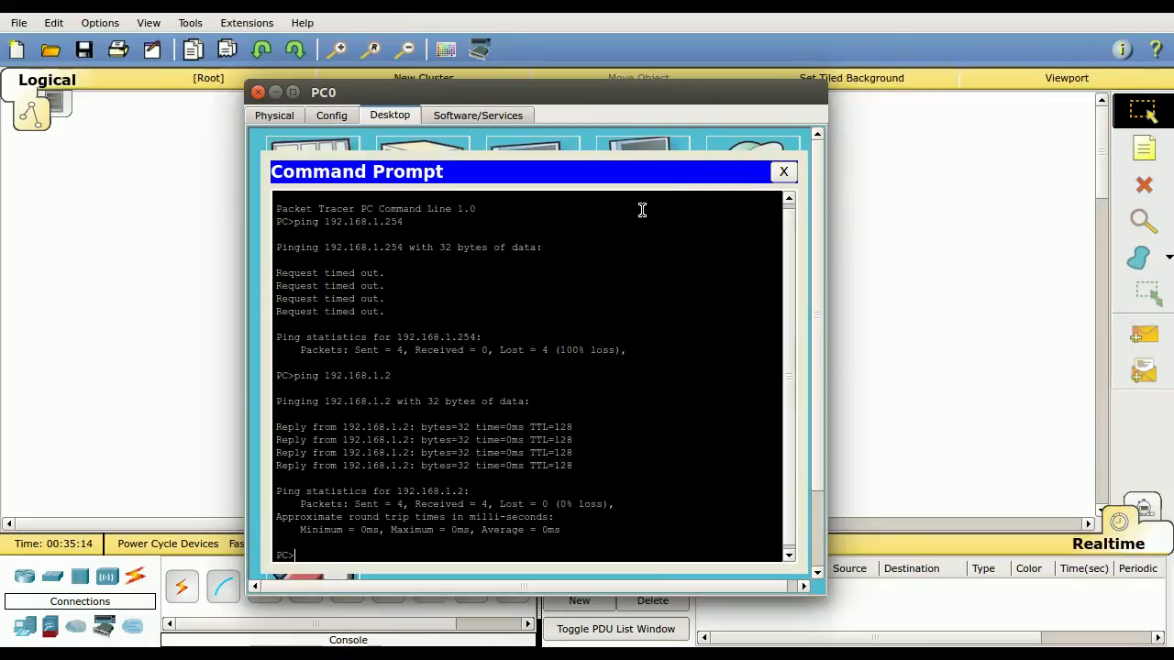
key(Up)
key(Return)
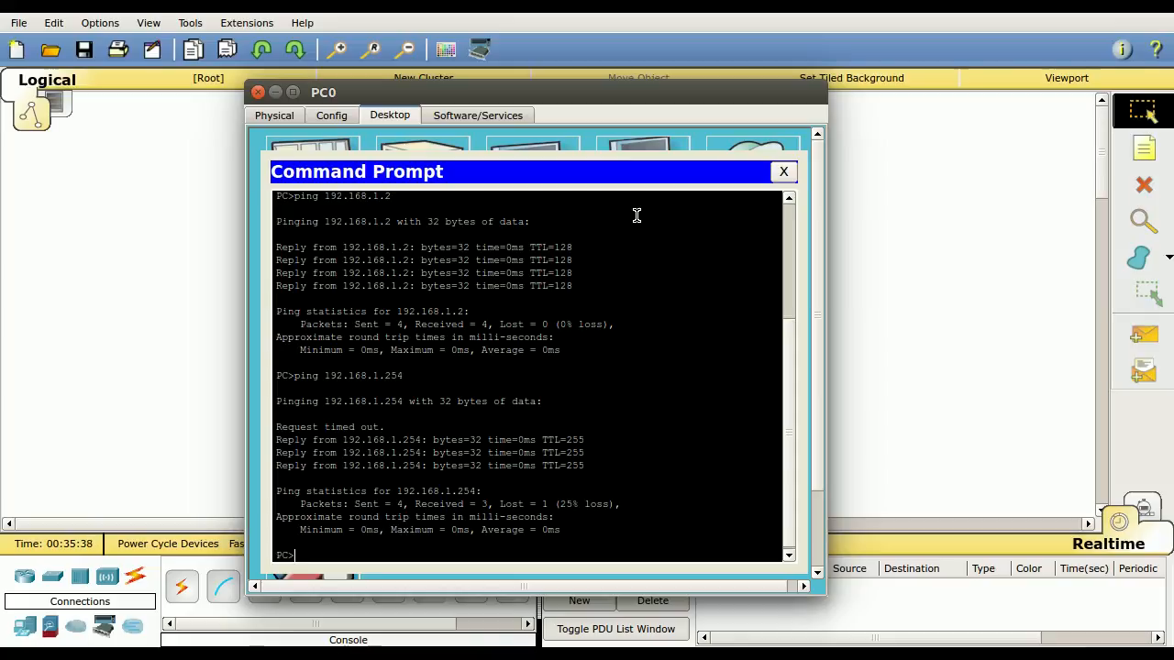
Repeat the ping to 192.168.1.254, and close PC0's Command Prompt and device window
key(Up)
key(Return)
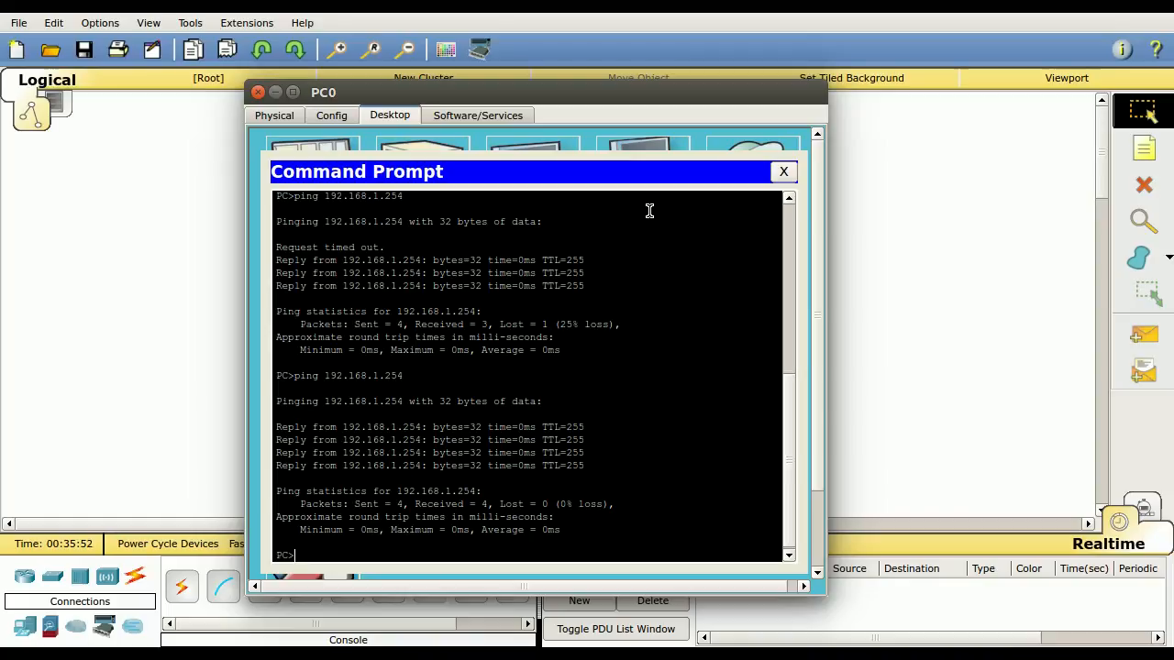
click(783, 171)
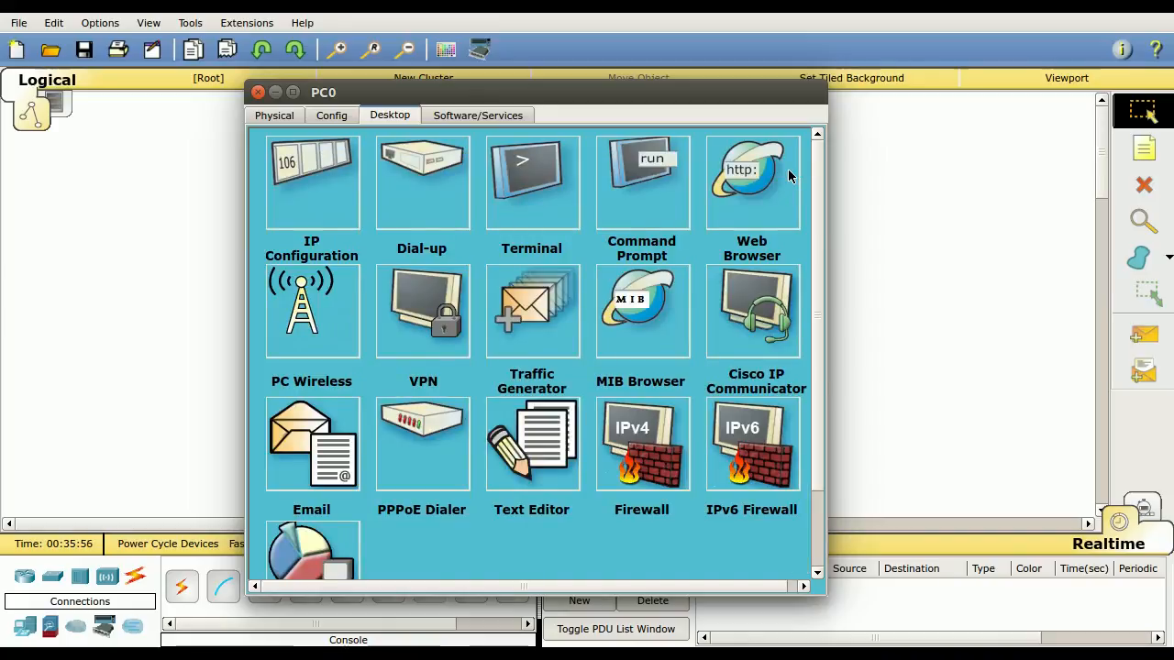
click(258, 92)
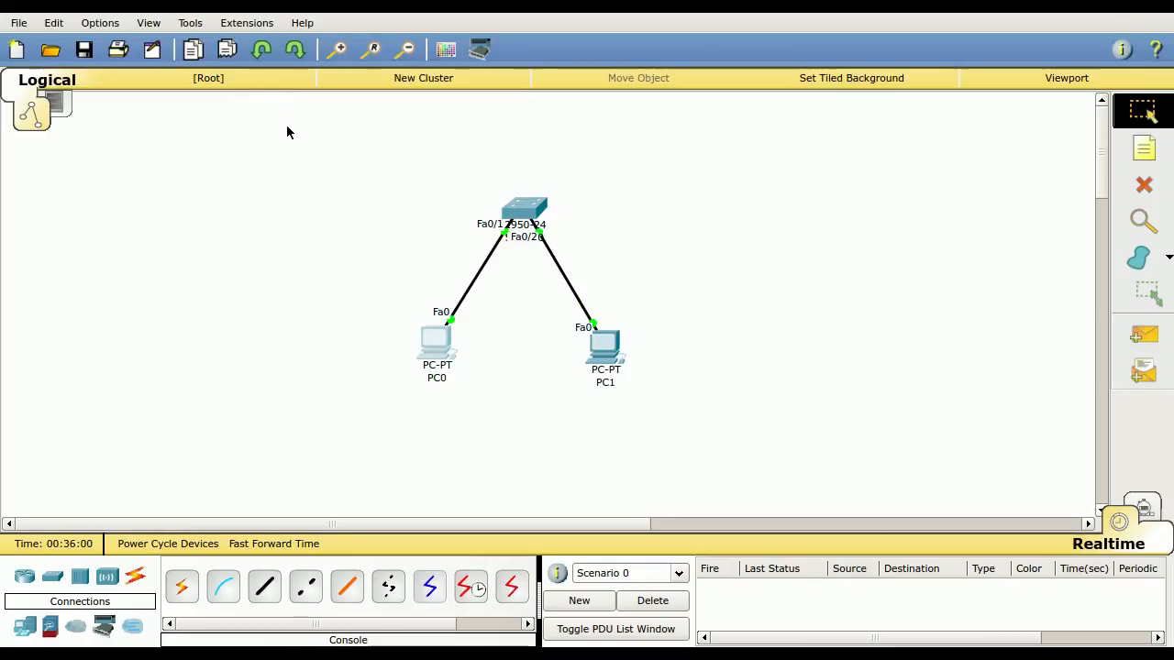
Reopen Switch0 to view its command-line interface and close the device window
click(538, 207)
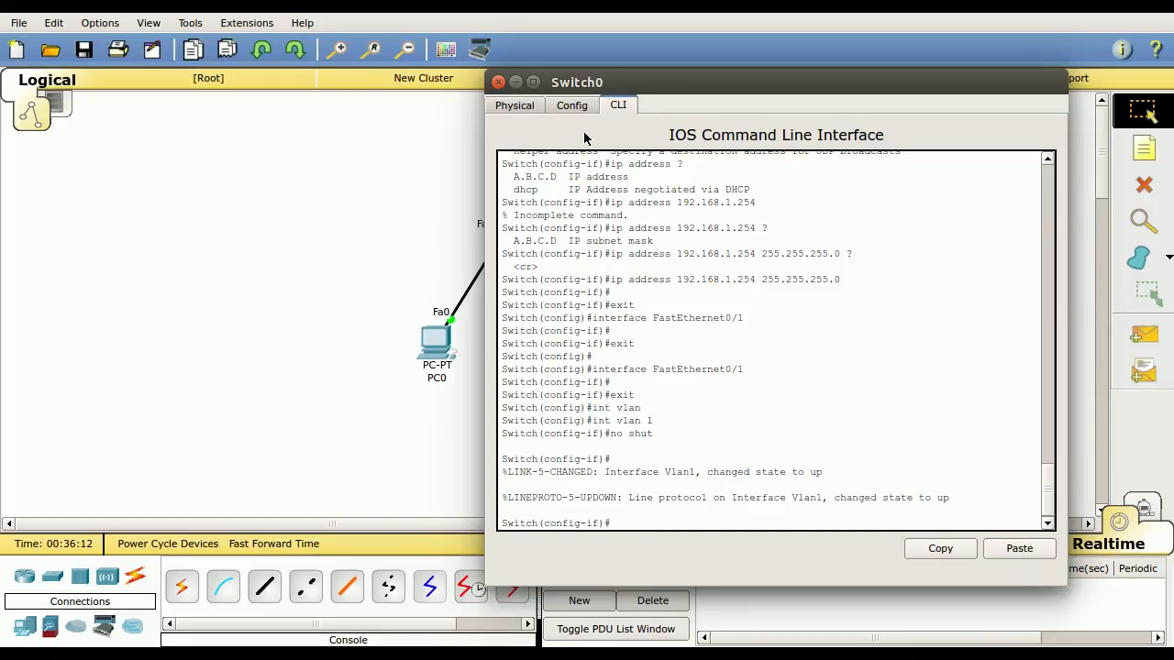
click(498, 81)
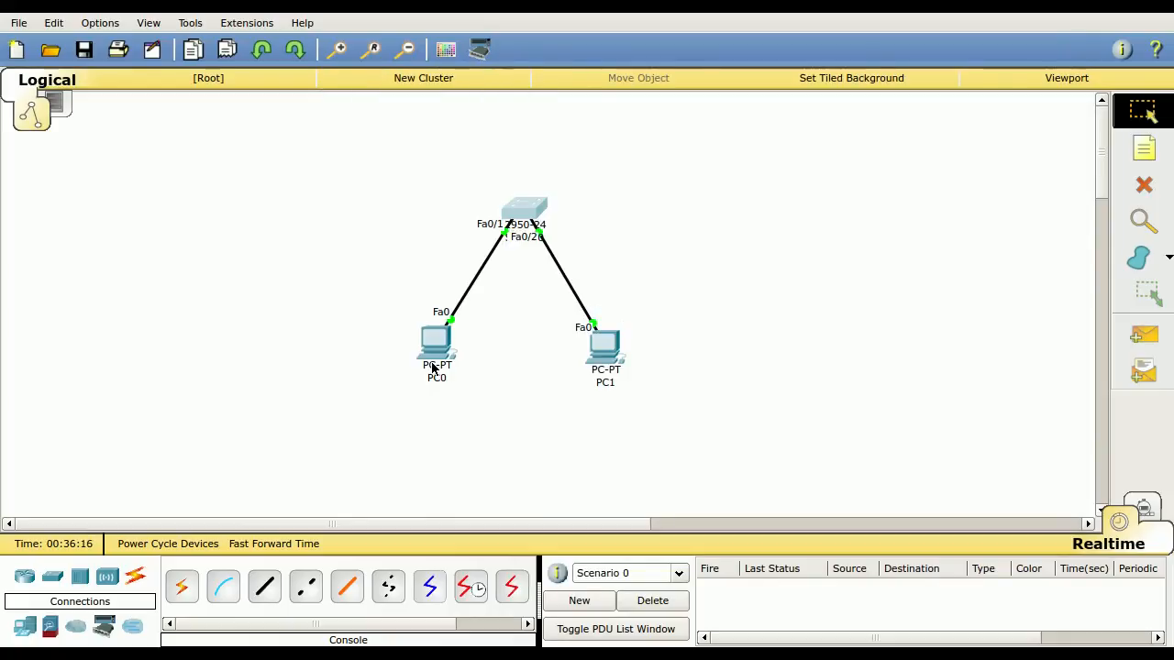
mouse_move(426, 369)
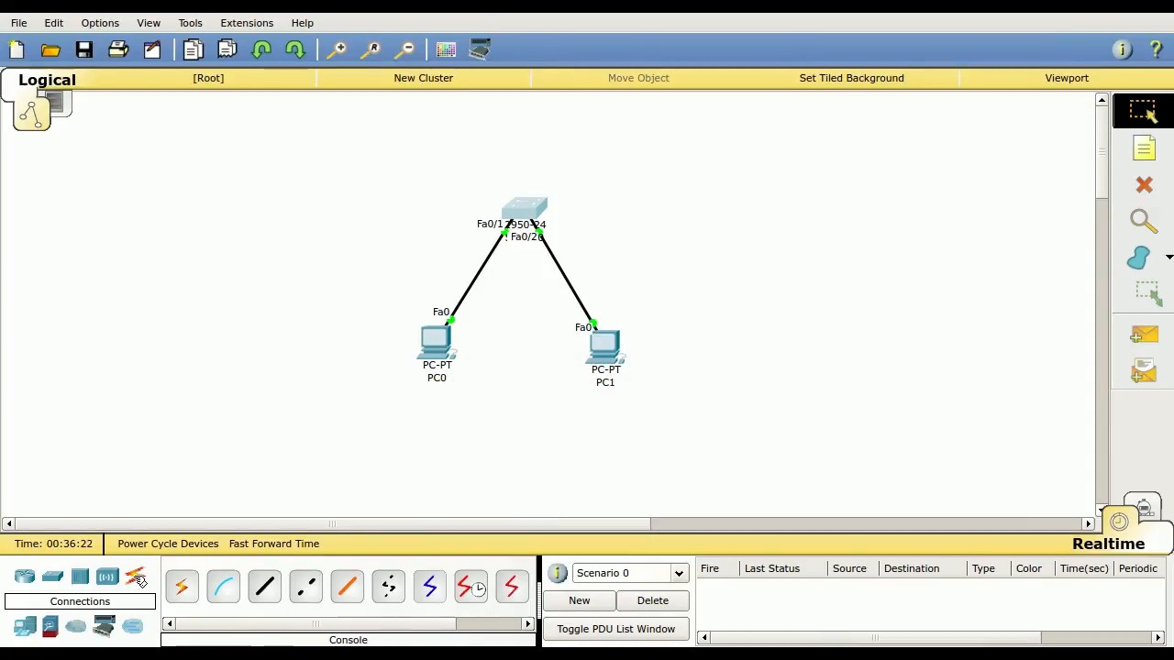
Connect a console cable from PC0's RS 232 port to Switch0's Console port
click(231, 589)
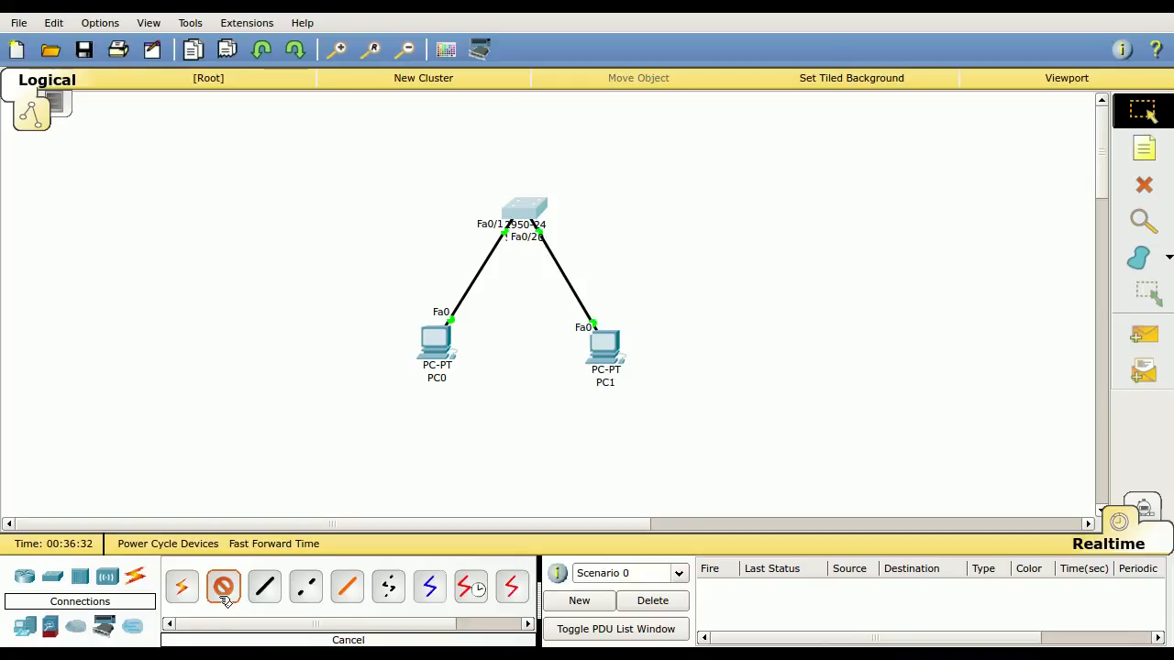
click(435, 343)
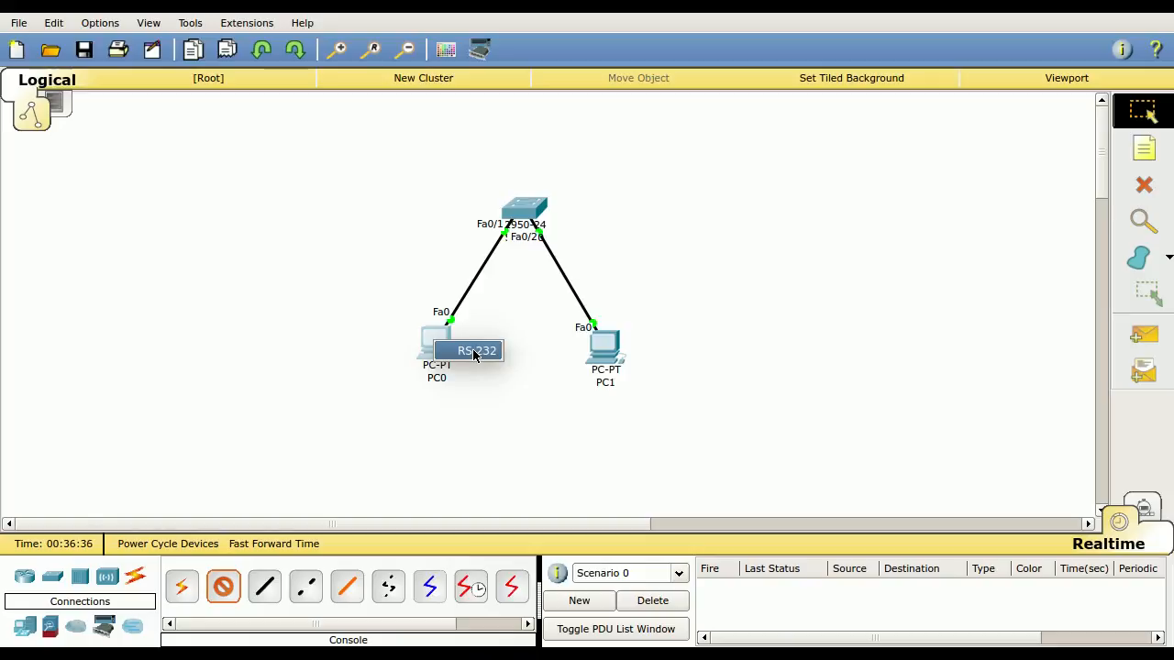
click(474, 353)
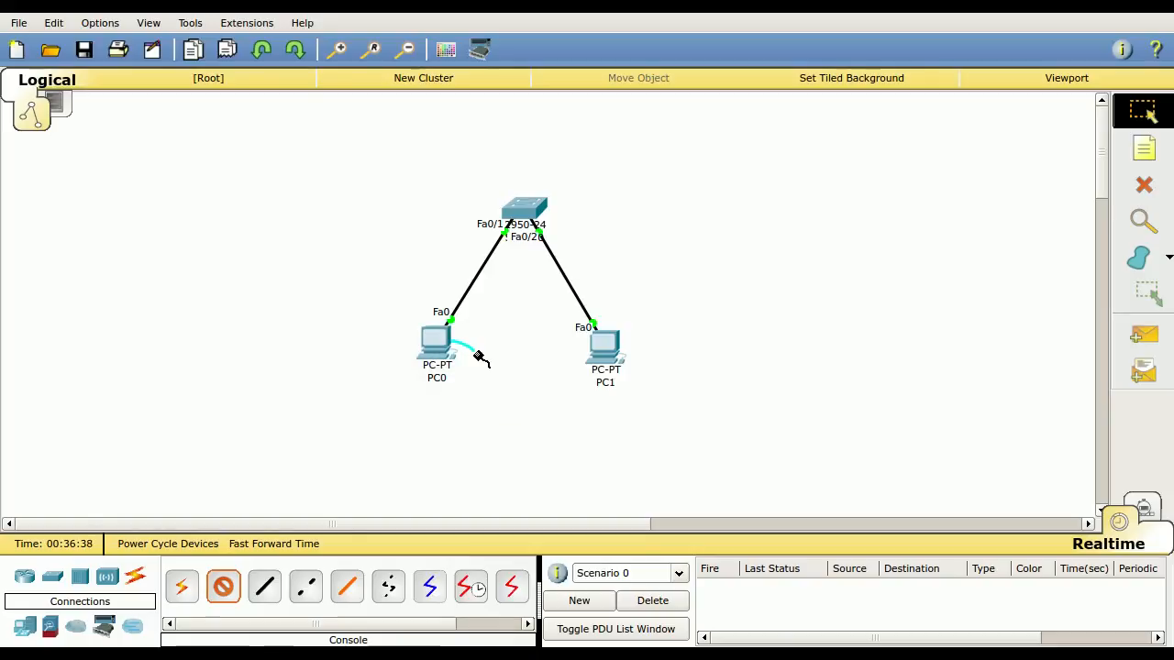
click(524, 210)
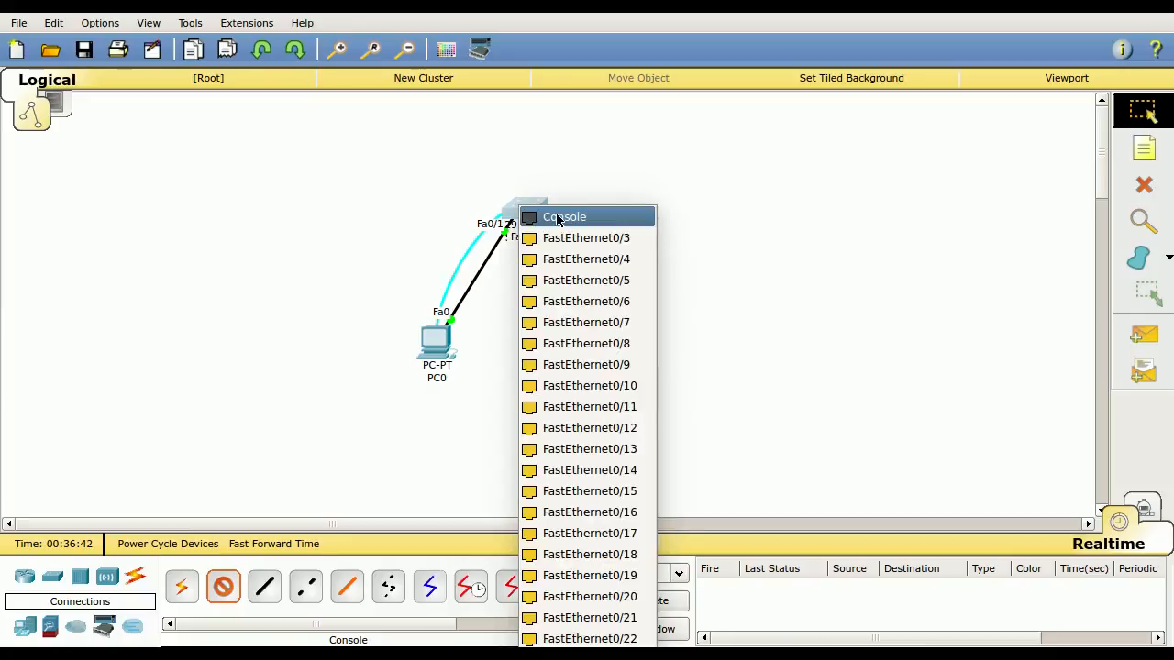
click(557, 218)
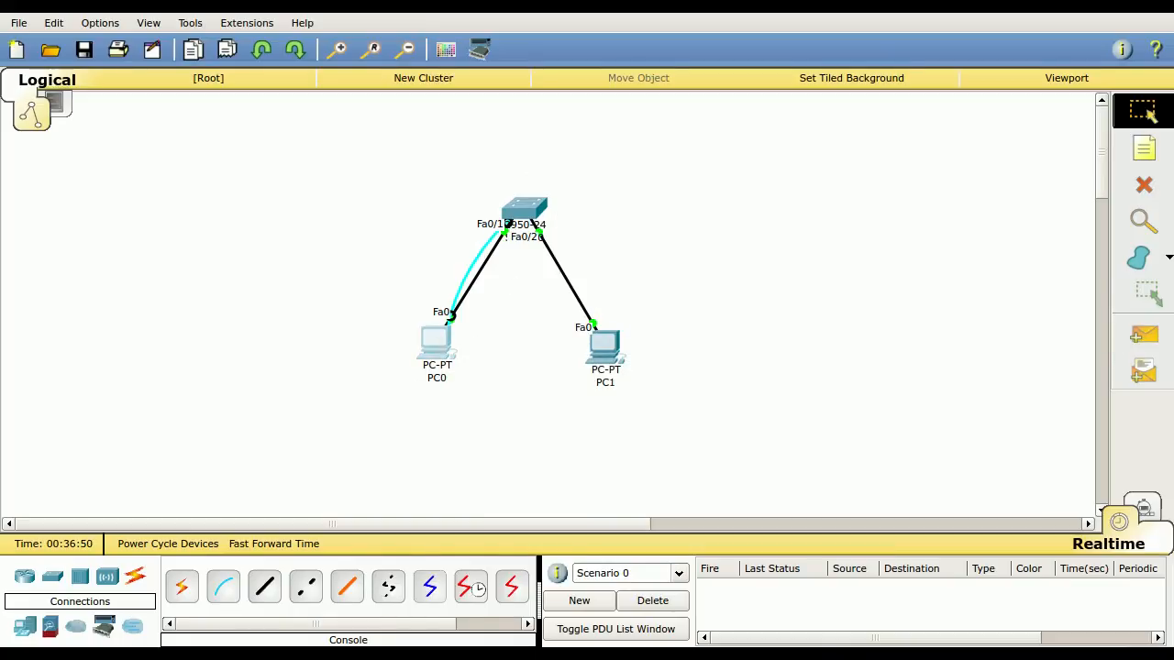
Open a Terminal session on PC0 with the default port configuration, view the switch's console, and close PC0's window
click(437, 341)
drag(887, 51, 572, 103)
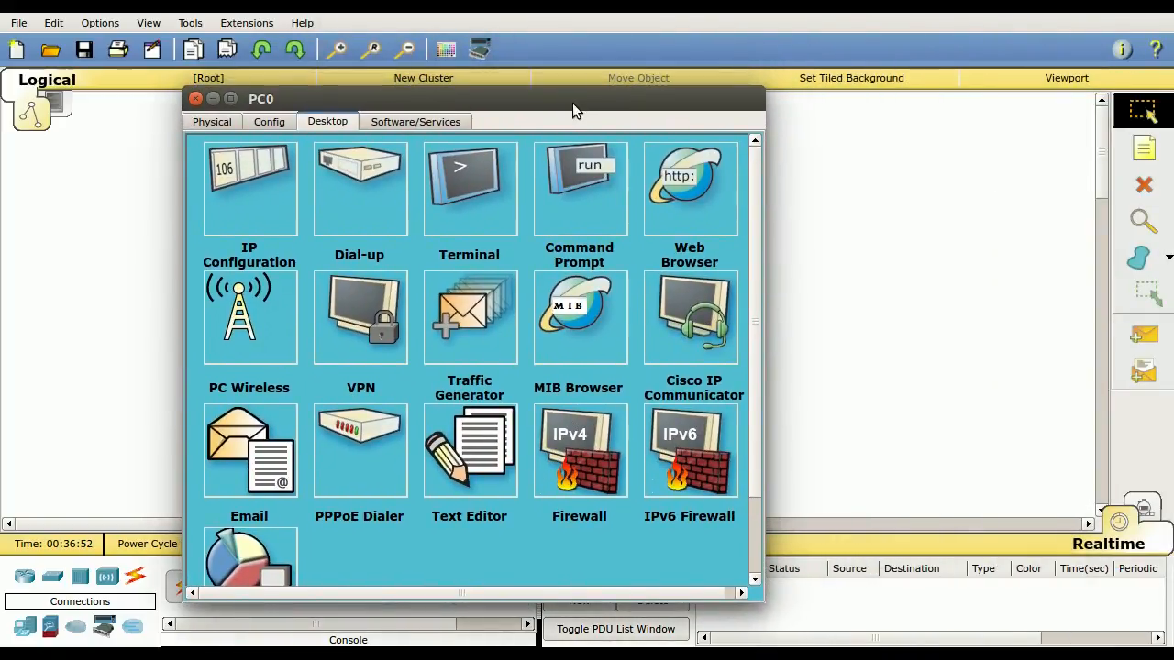
click(468, 195)
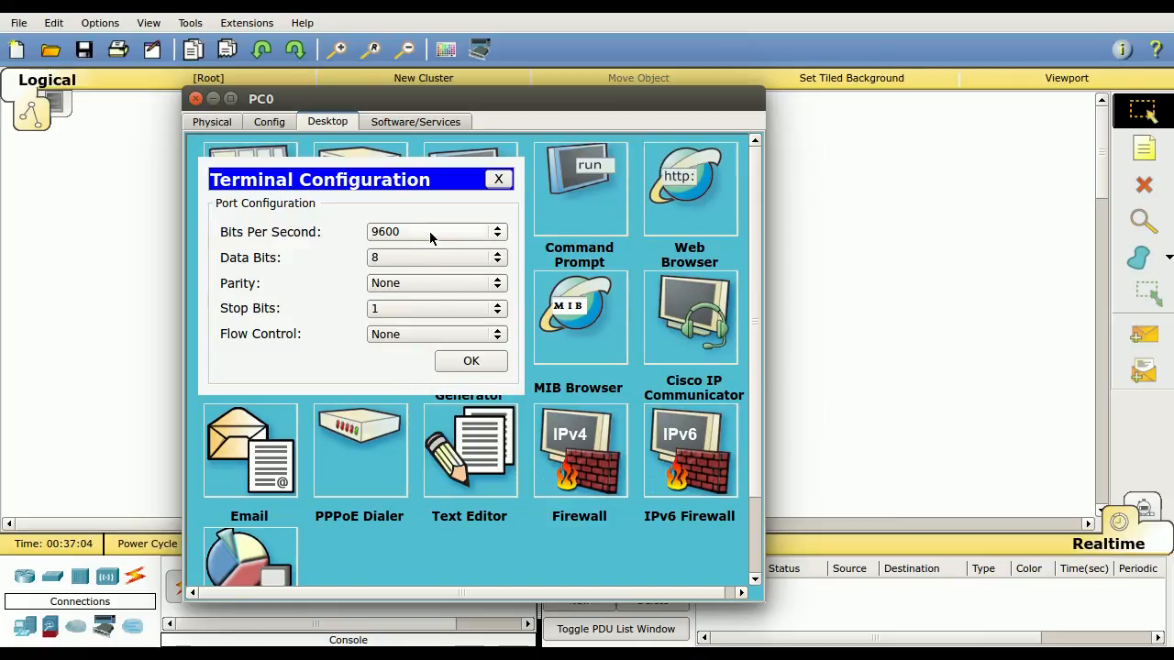
click(470, 362)
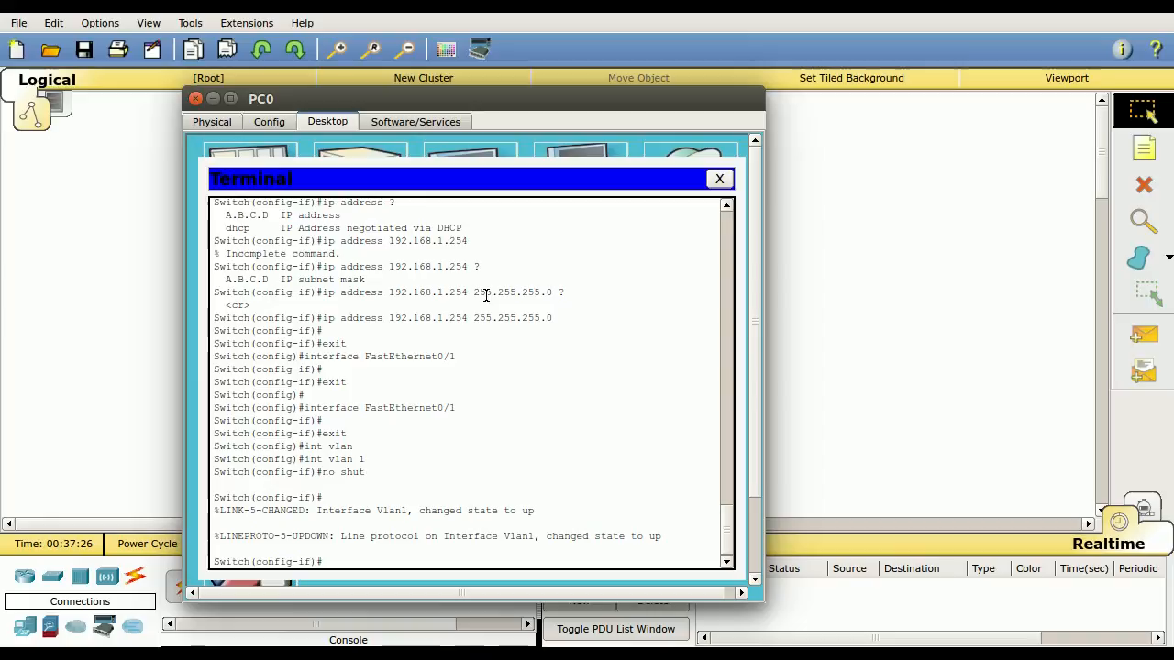
click(196, 99)
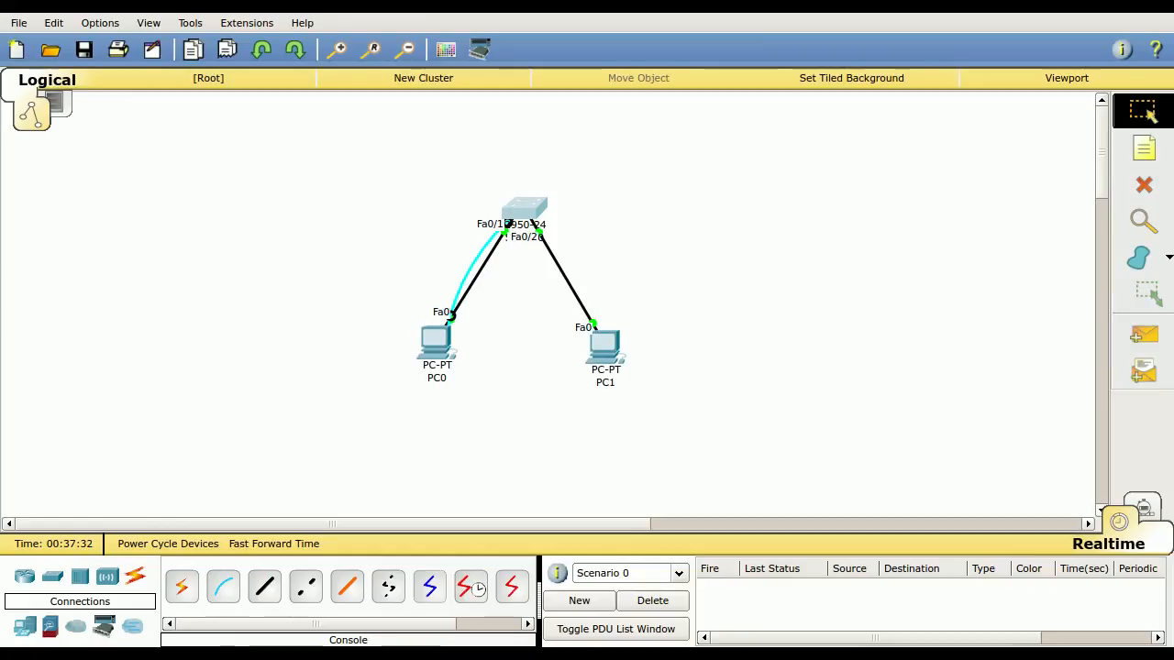
Reopen Switch0's command-line interface to compare it with the terminal session, and close the device window
click(528, 211)
drag(924, 42, 575, 141)
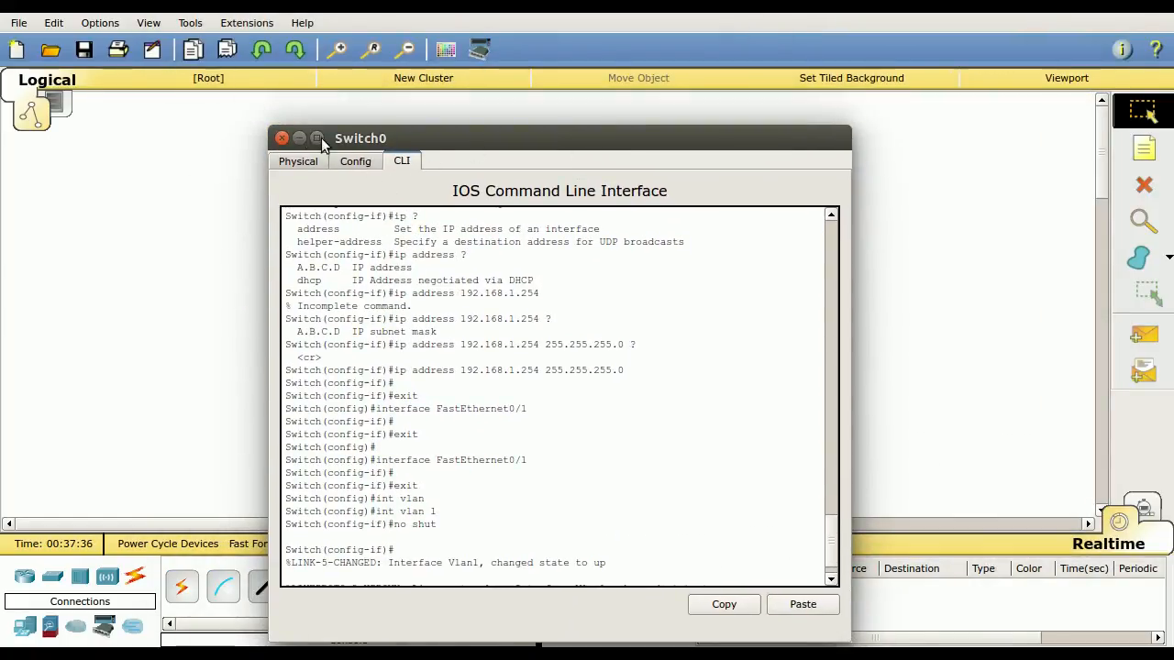
click(281, 137)
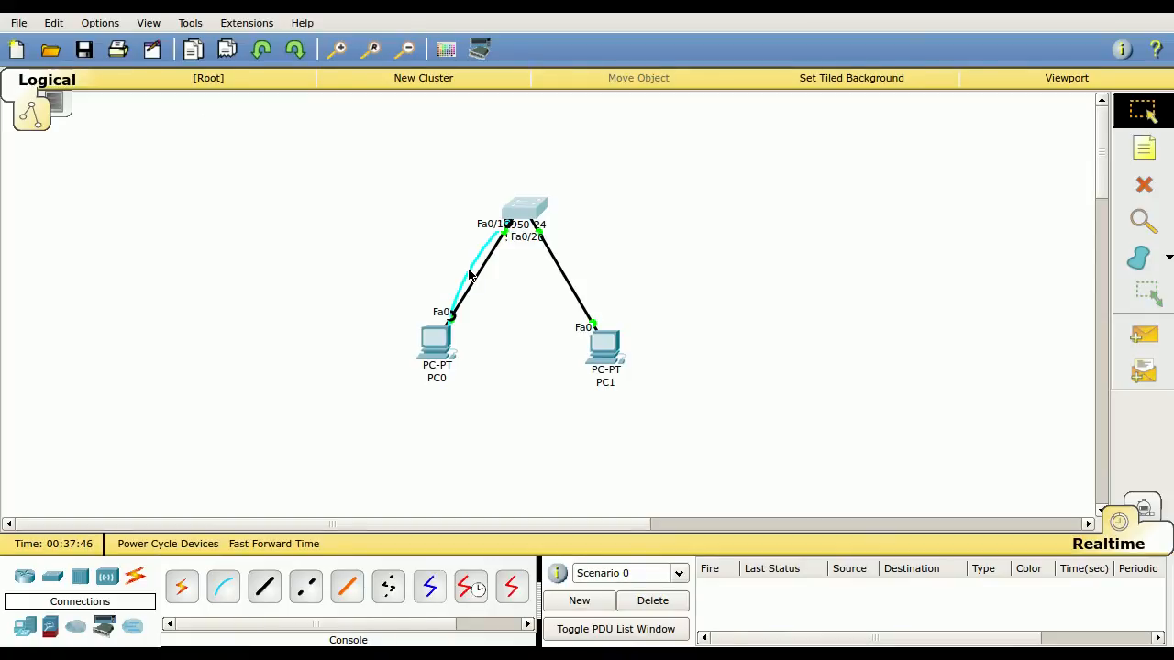
mouse_move(530, 210)
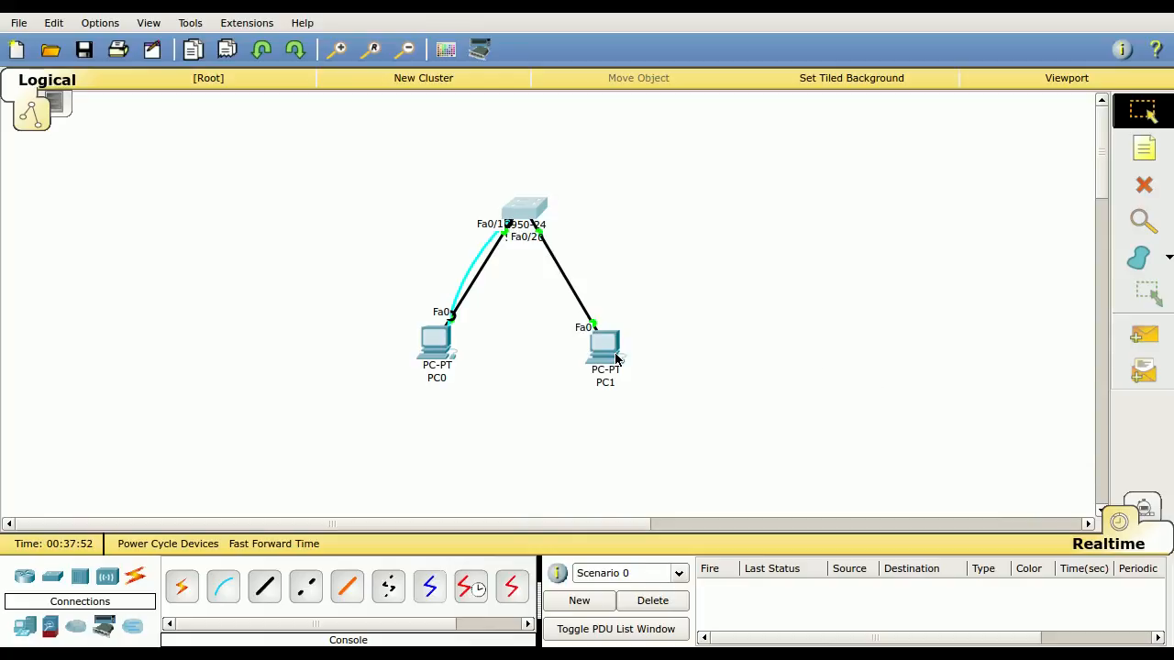
mouse_move(617, 359)
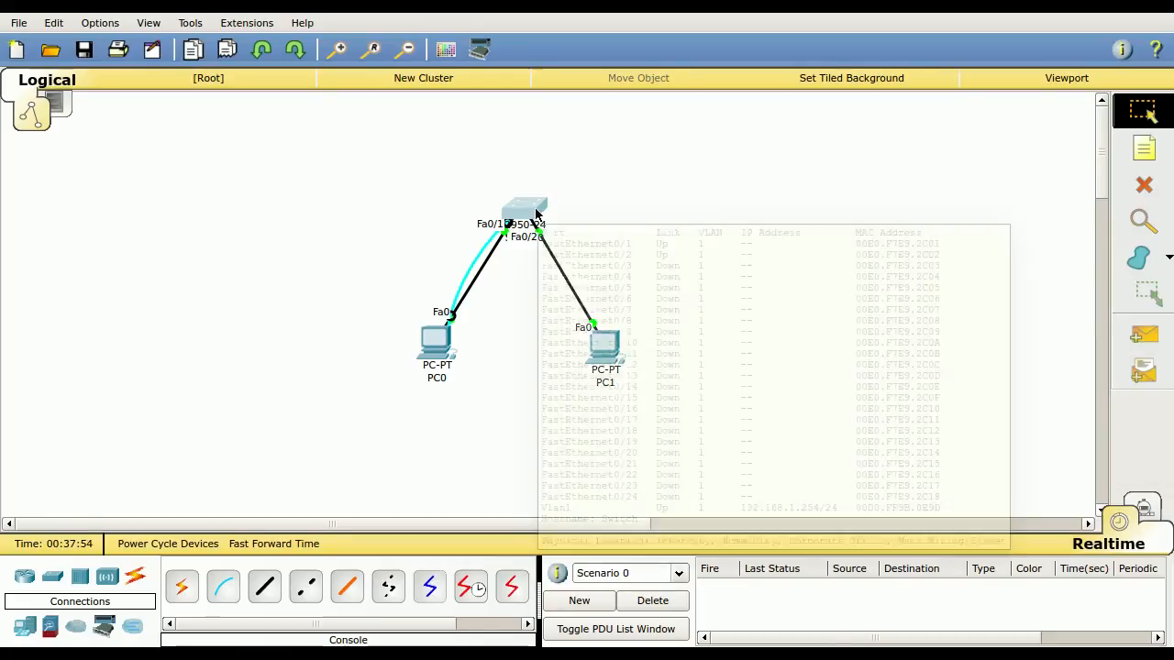